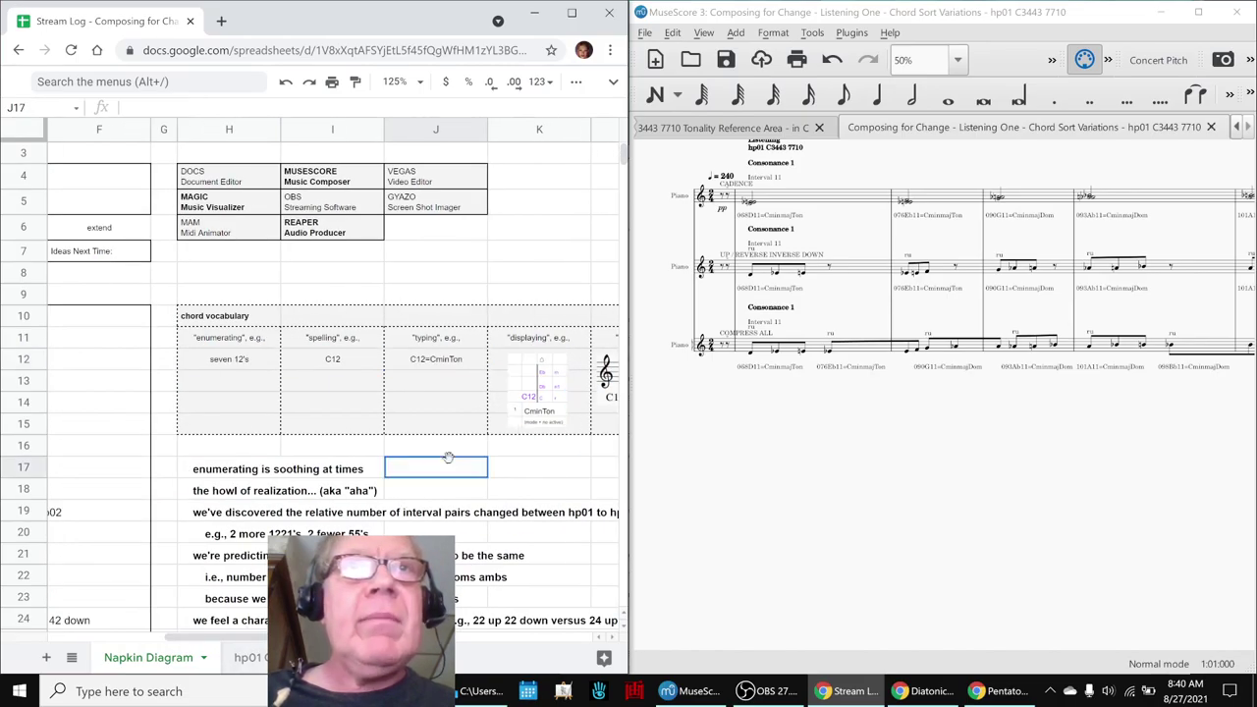
- Move right to column M to reveal the C12=CminTon scoring example
key(Right)
key(Right)
key(Right)
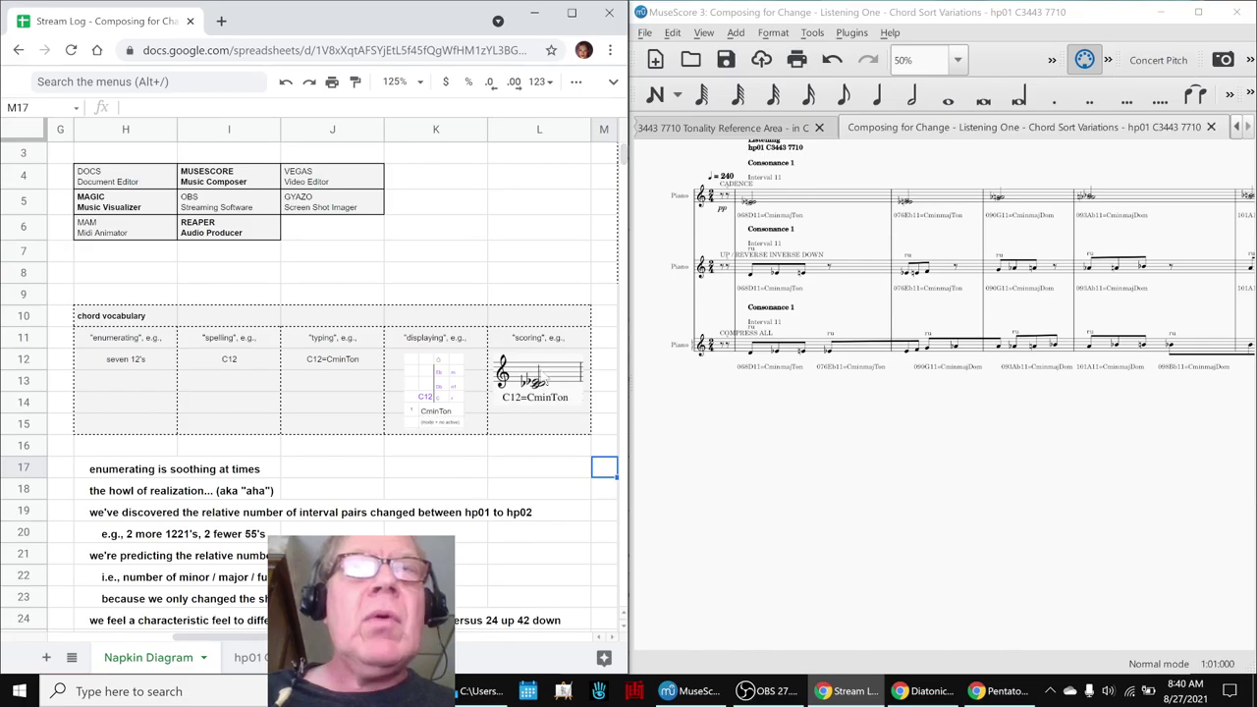
- Select the C12=CminTon chord in measure 9 of the hp02 Tonality Reference score
click(728, 136)
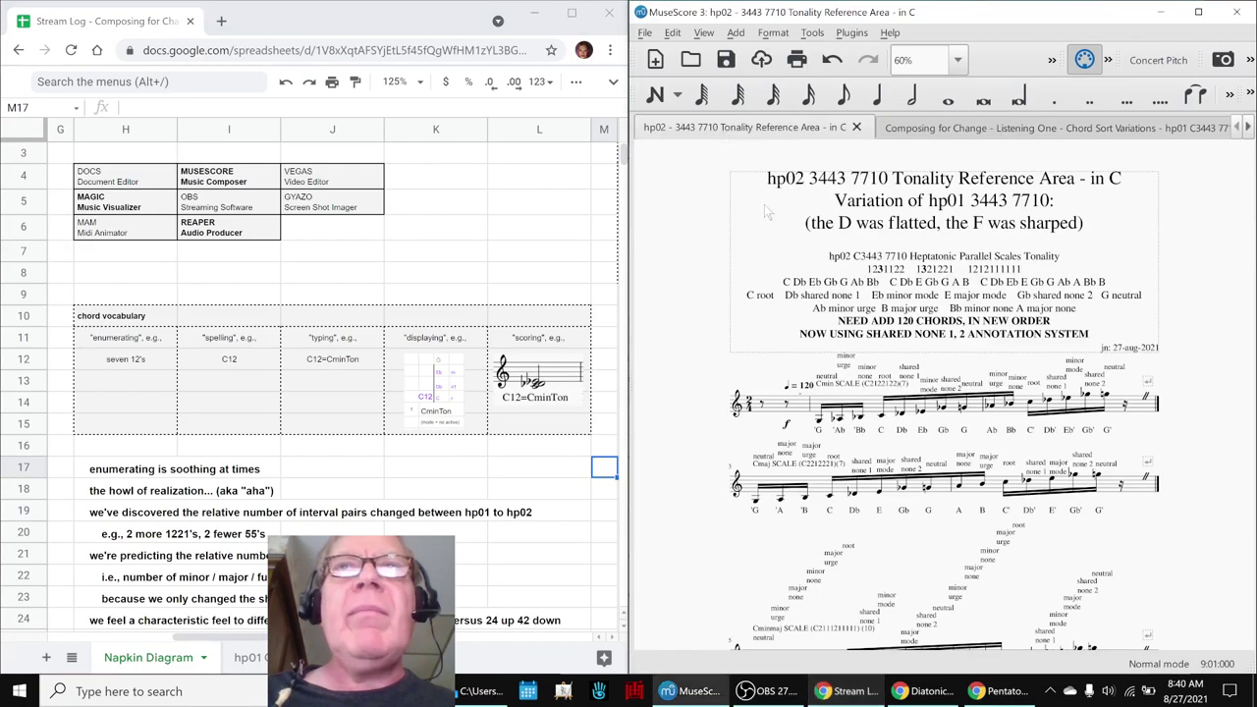
scroll(950, 434, down, 5)
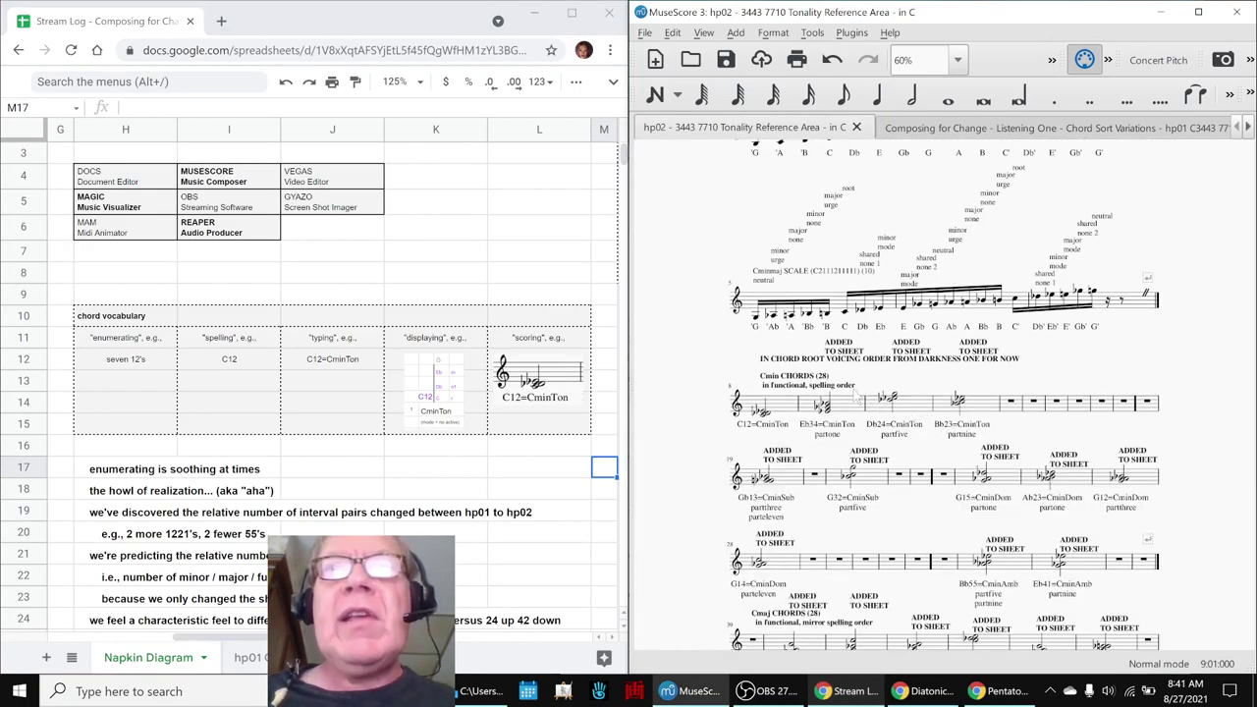
click(791, 409)
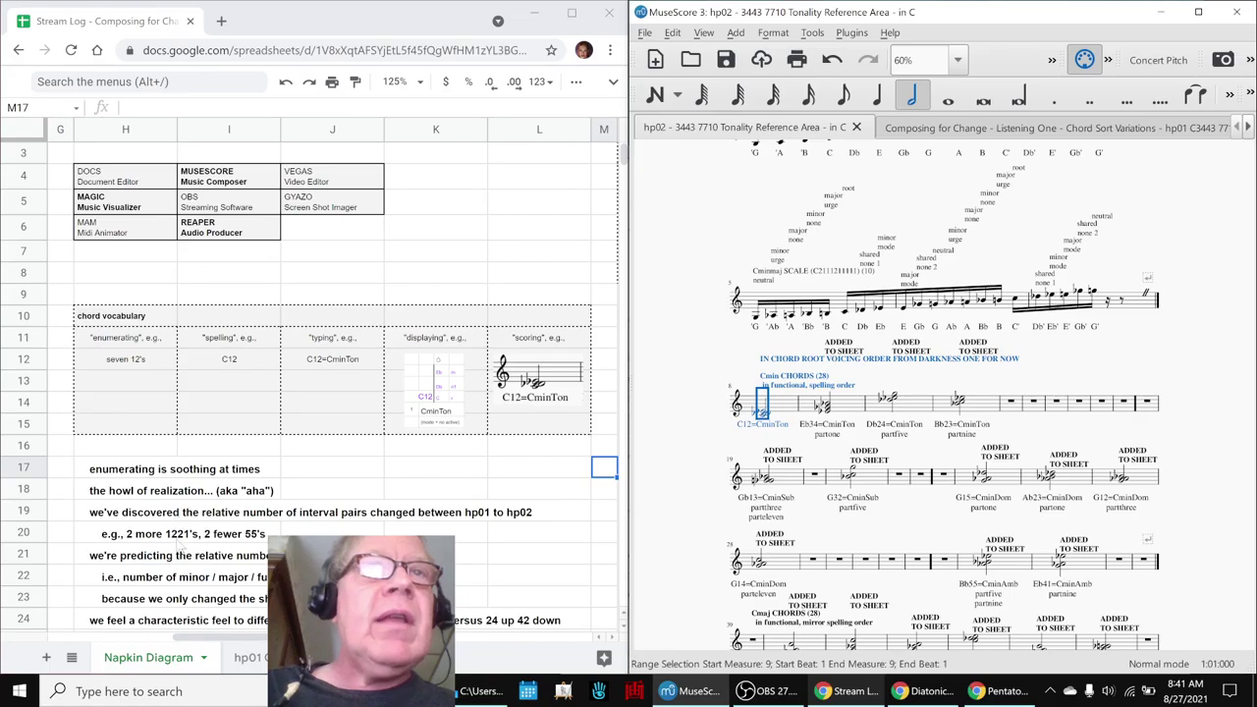
- Pick the C12=CminTon entry in the Diatonic Parallel Scales enumeration area
click(902, 694)
scroll(270, 304, up, 6)
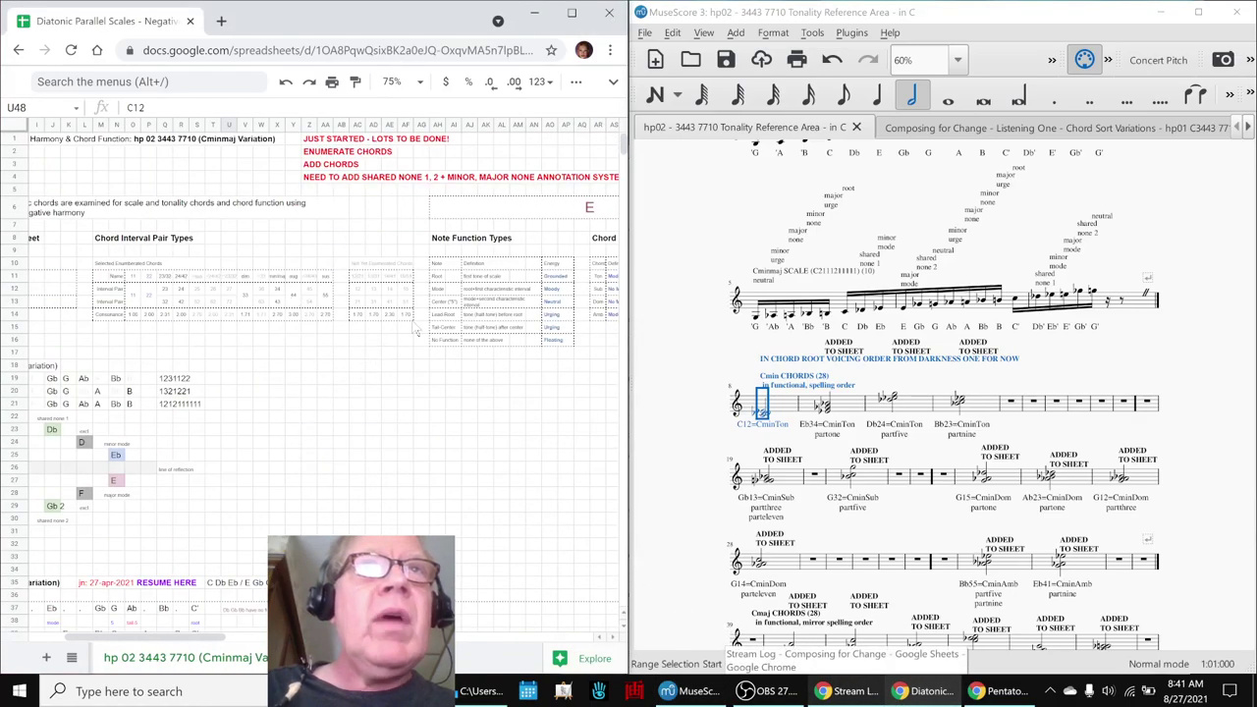
drag(169, 639, 221, 639)
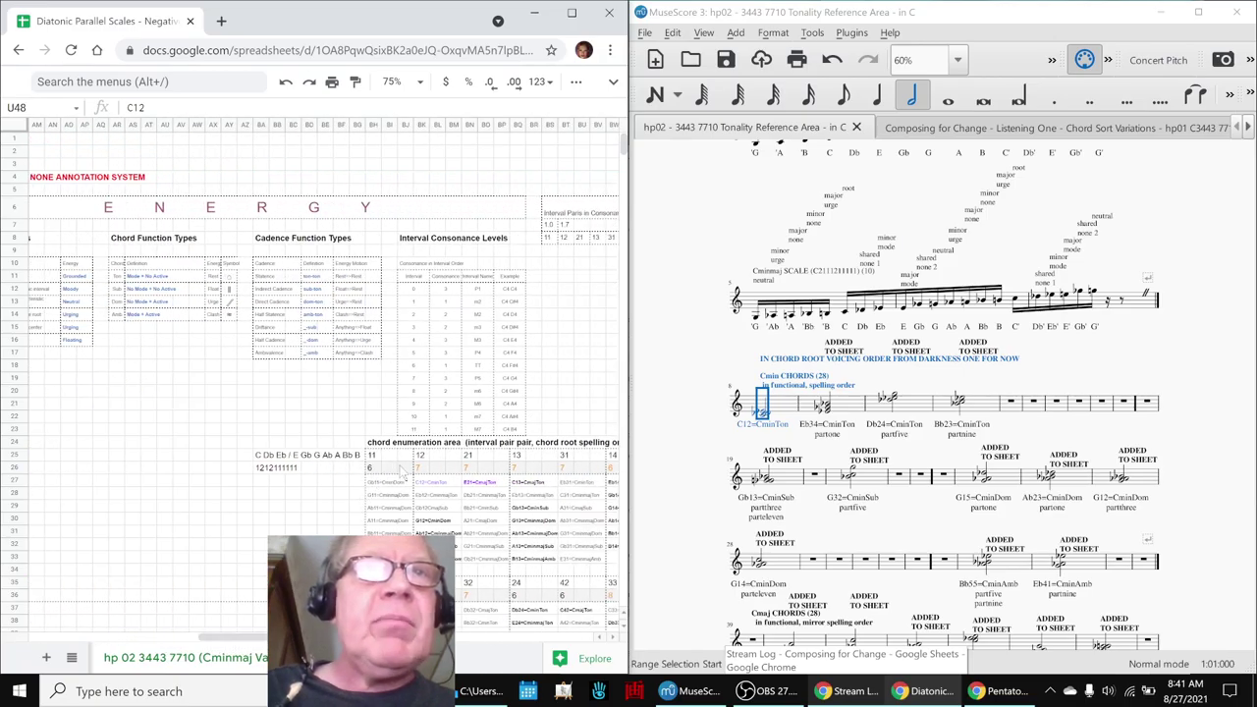
click(423, 483)
scroll(425, 488, down, 3)
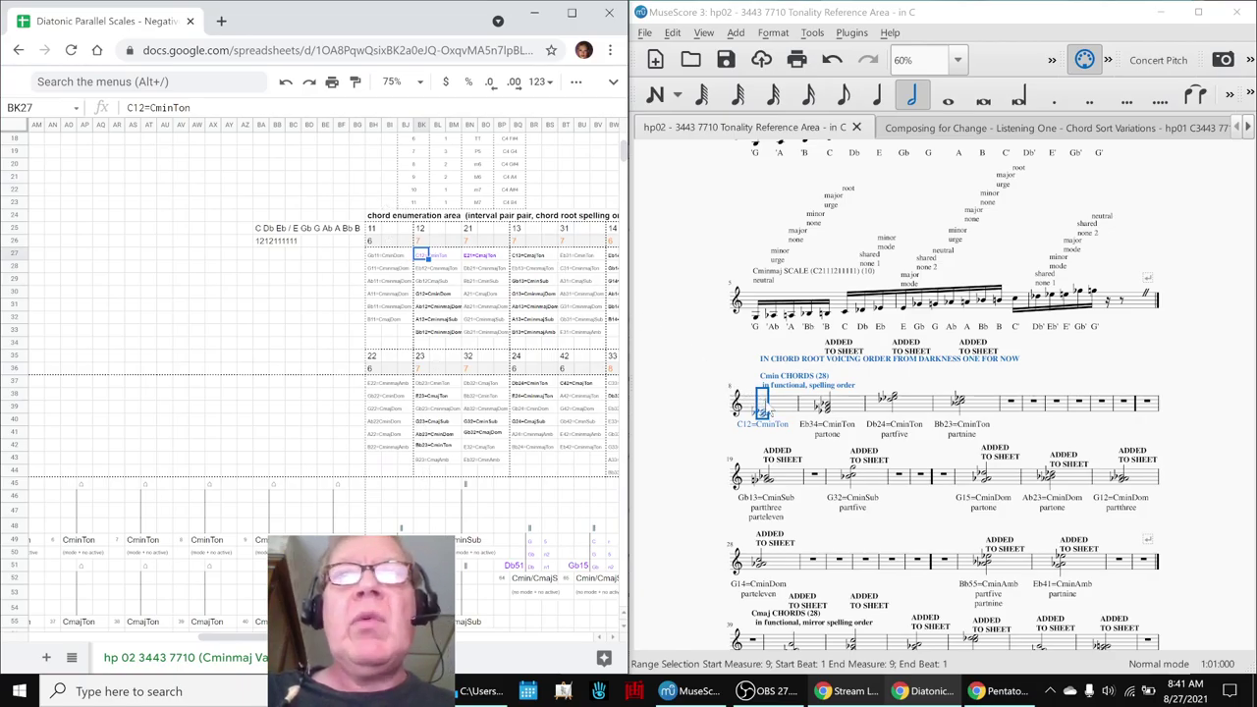
- Show the chord on the Piano Keyboard panel, scrolled to C4
click(774, 413)
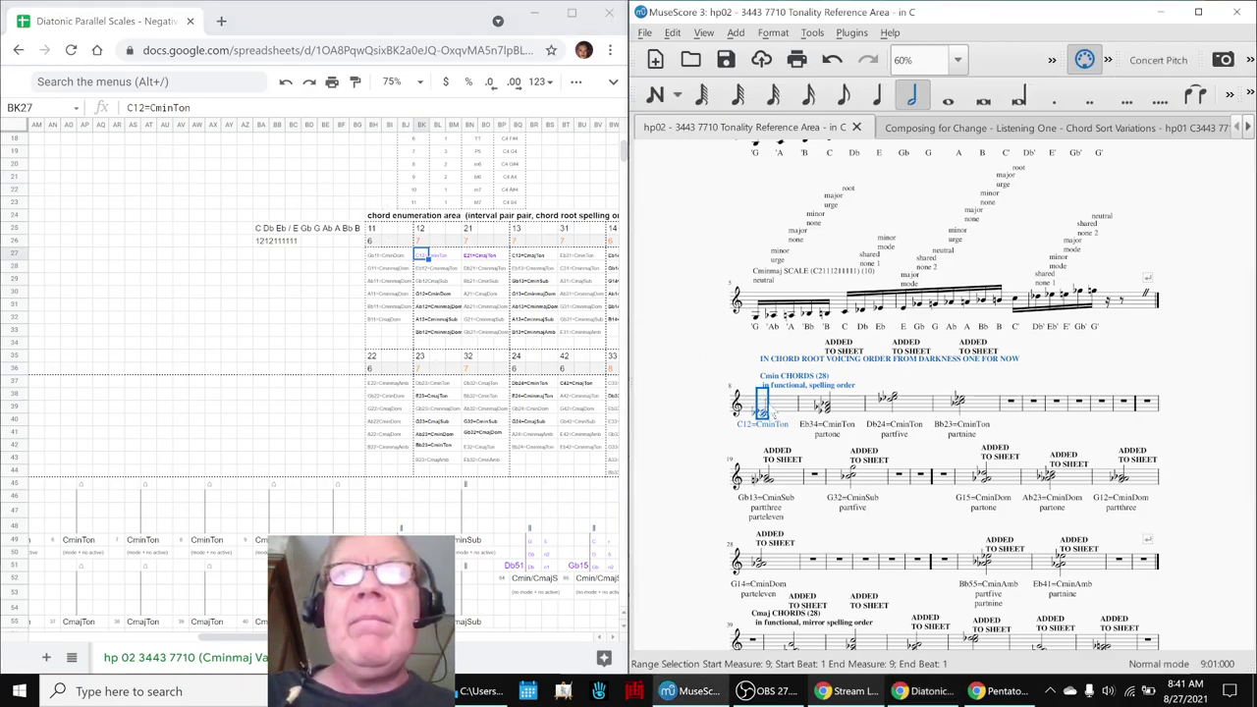
key(p)
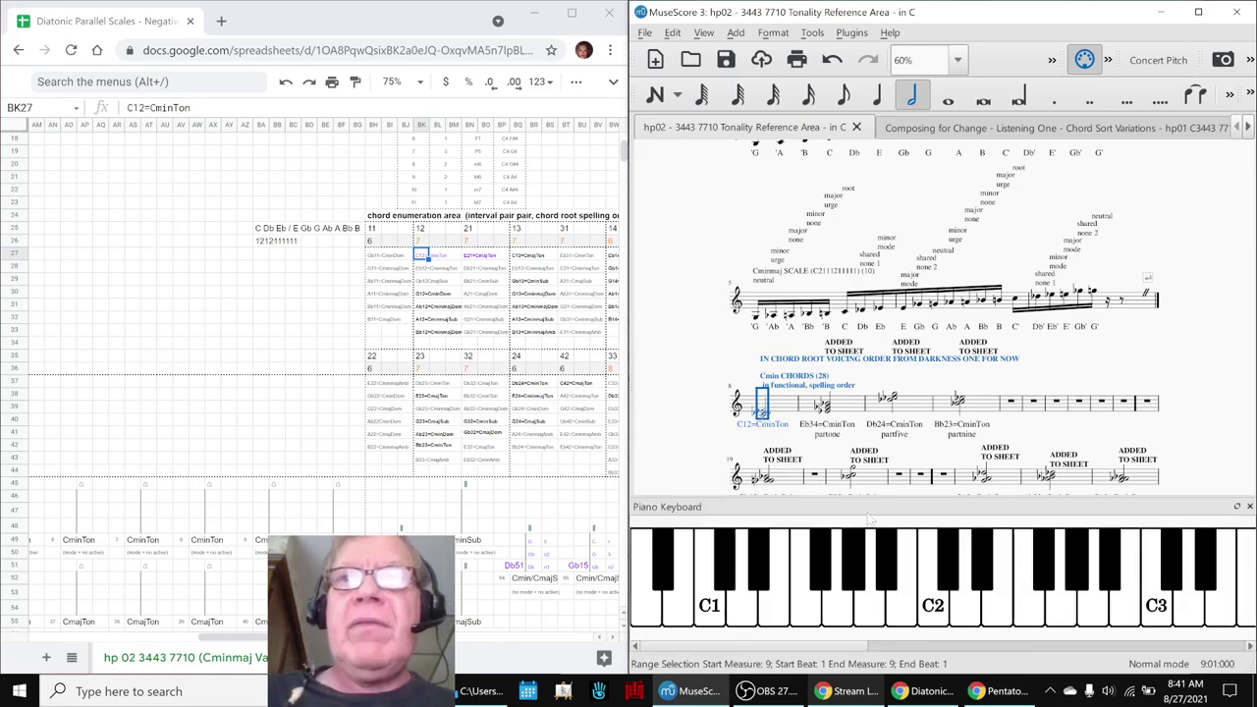
drag(815, 646, 934, 645)
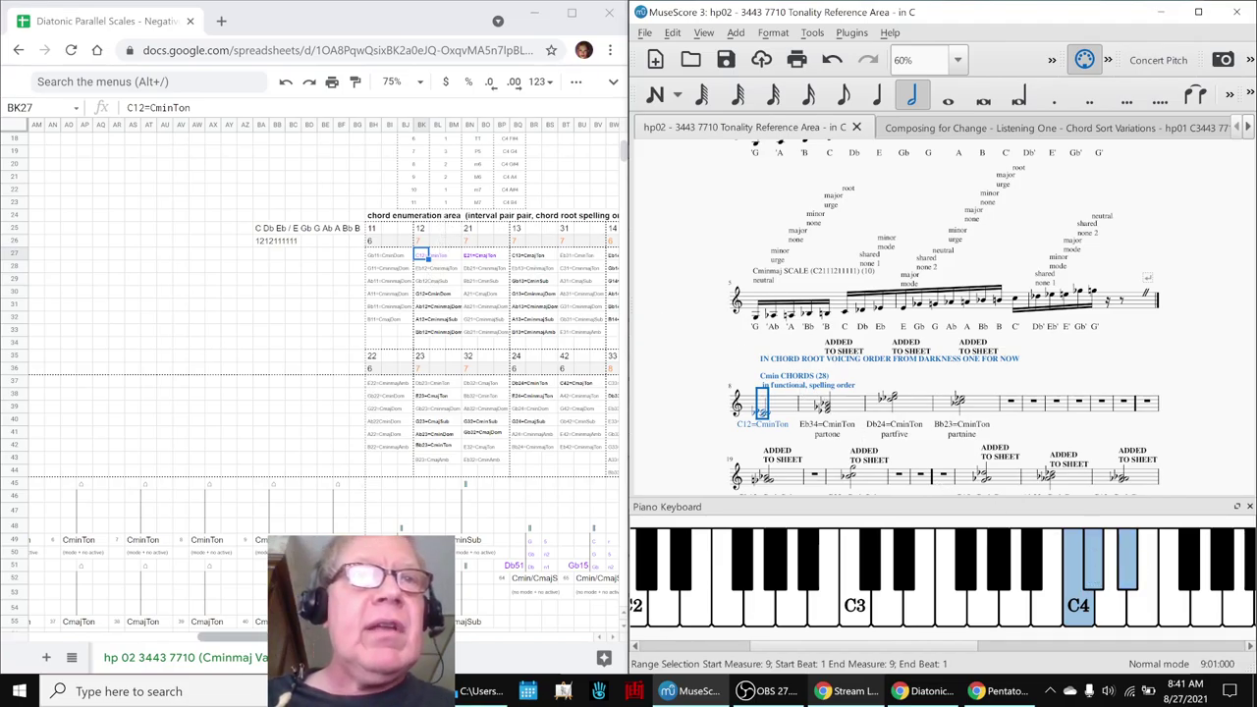
drag(241, 636, 169, 616)
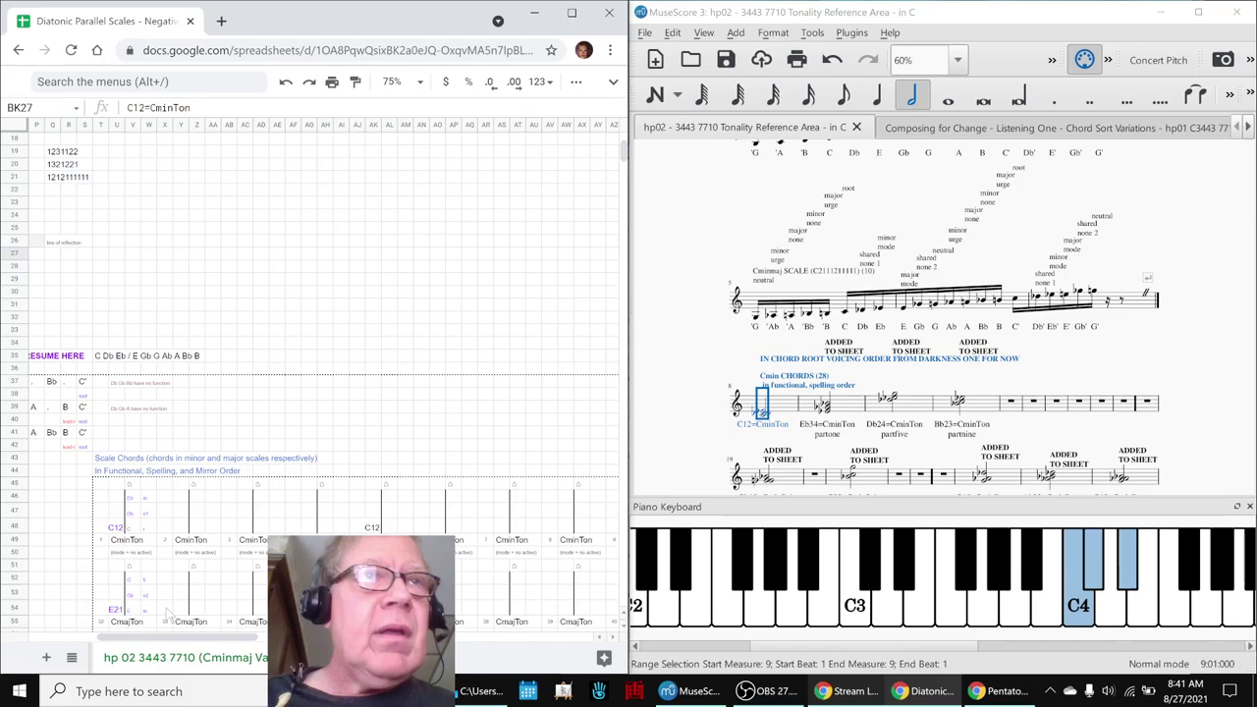
- Check the C, Db and Eb notes of the C12 display and return to the Stream Log
click(133, 528)
click(128, 503)
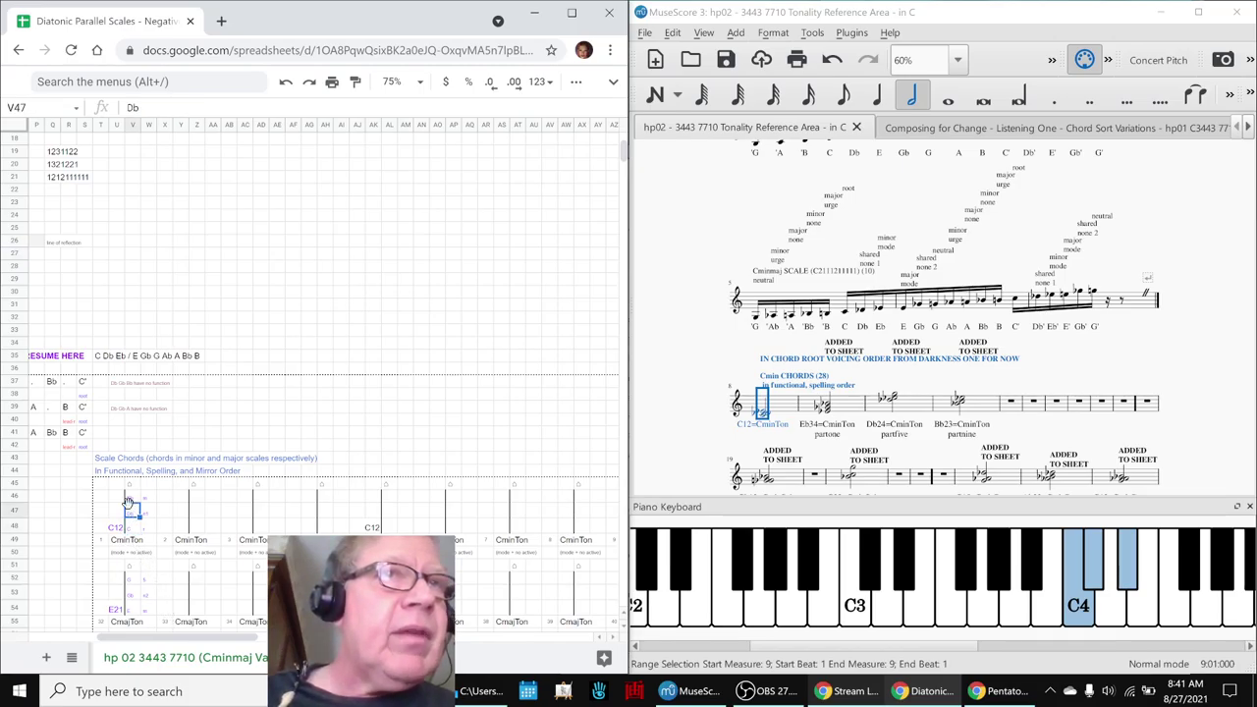
click(132, 496)
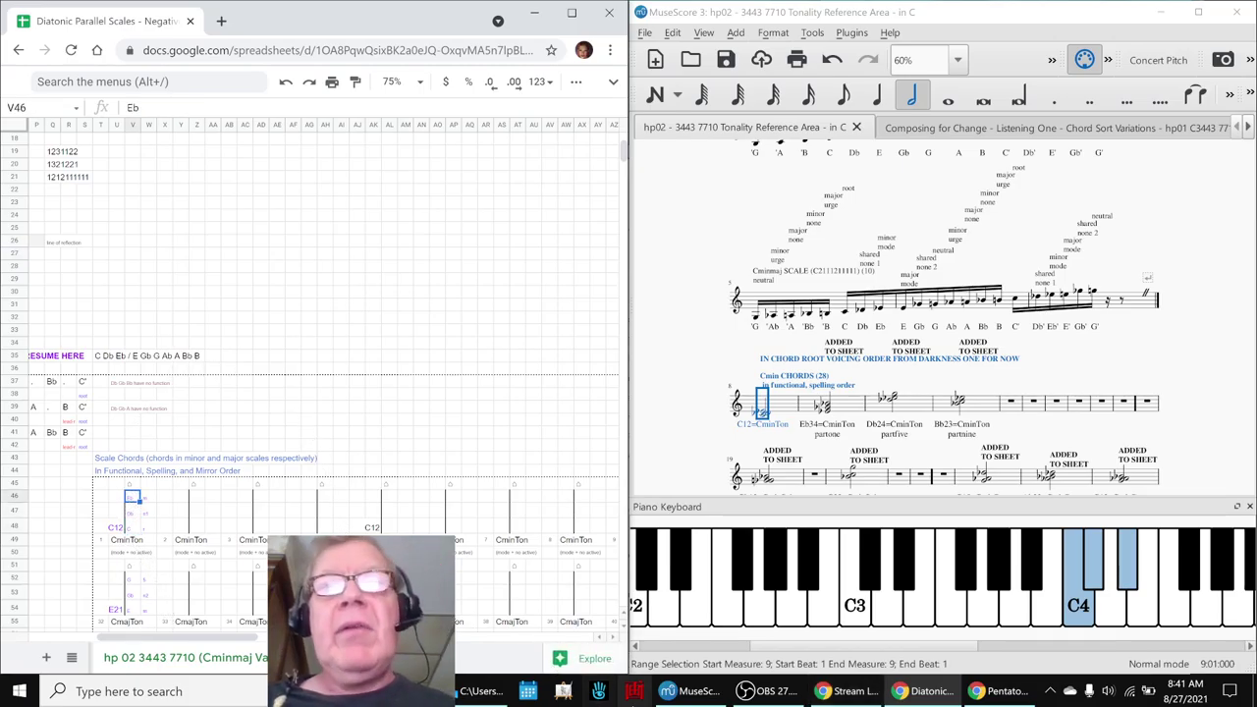
click(850, 692)
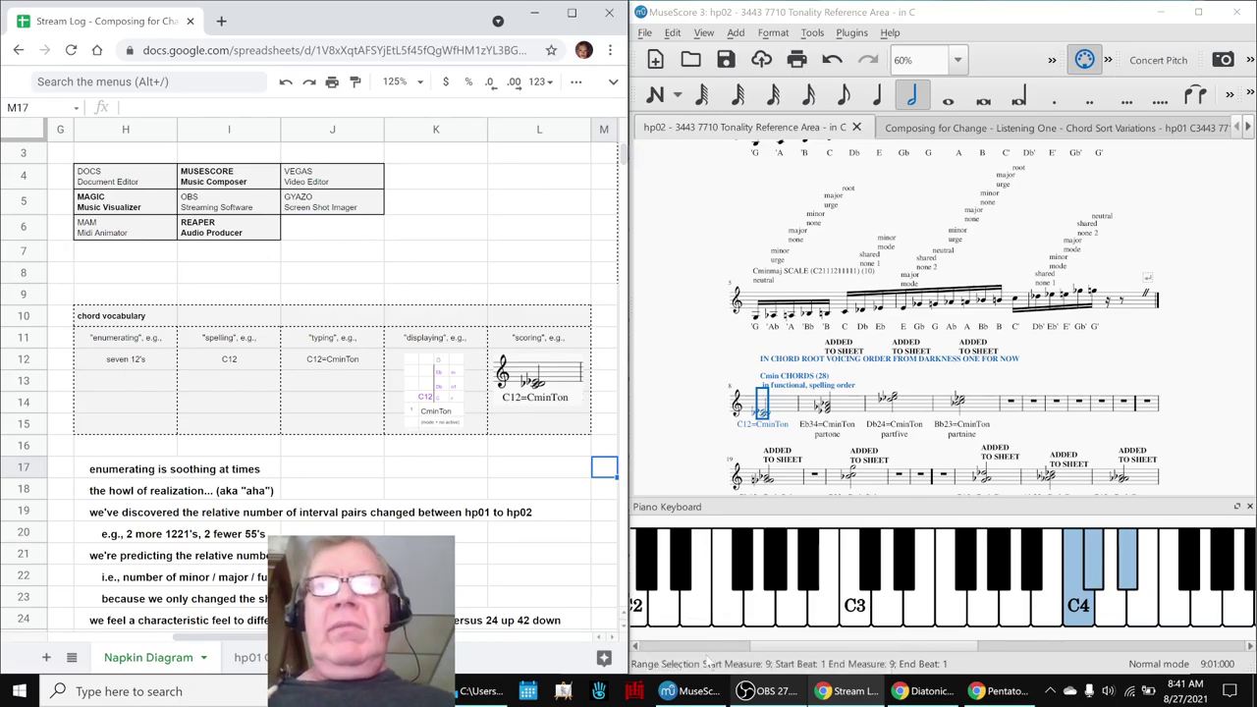
- Glance at the stream information and clear the chord selection in the score
click(749, 692)
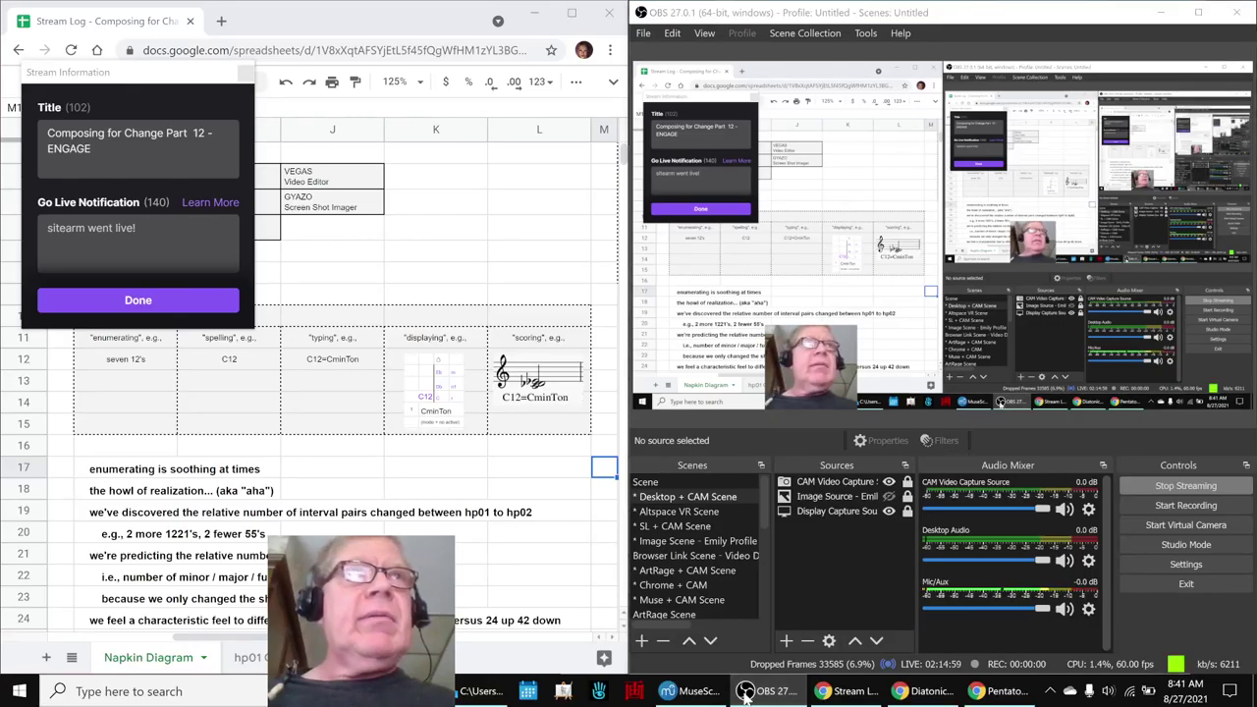
click(747, 693)
click(692, 334)
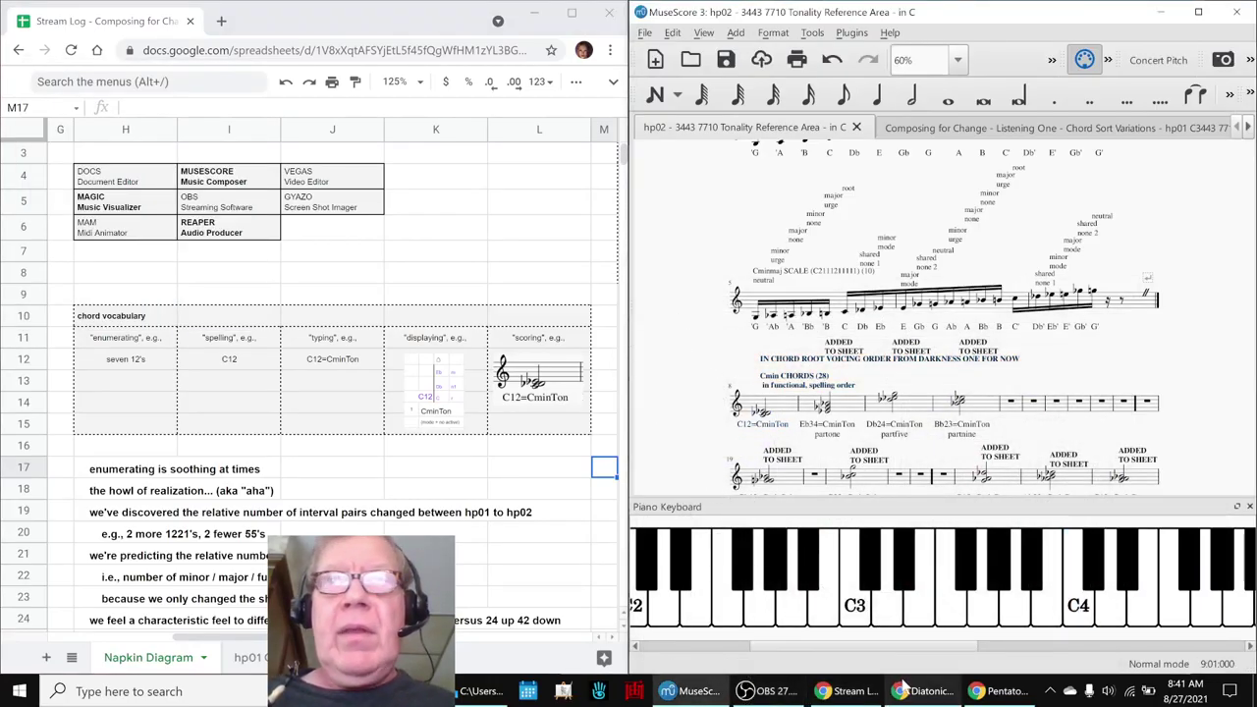
- Maximize the Diatonic Parallel Scales sheet and select block BI27:CF44, then the Gb11=CminDom entry
click(931, 693)
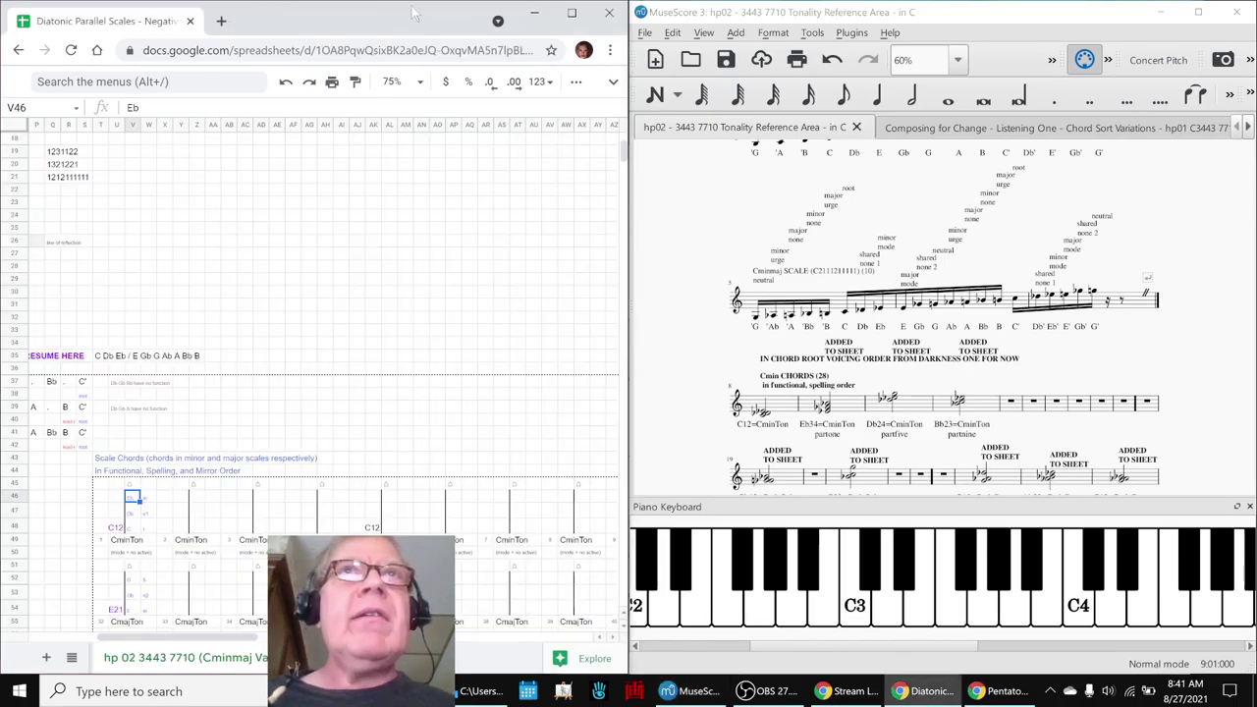
click(572, 14)
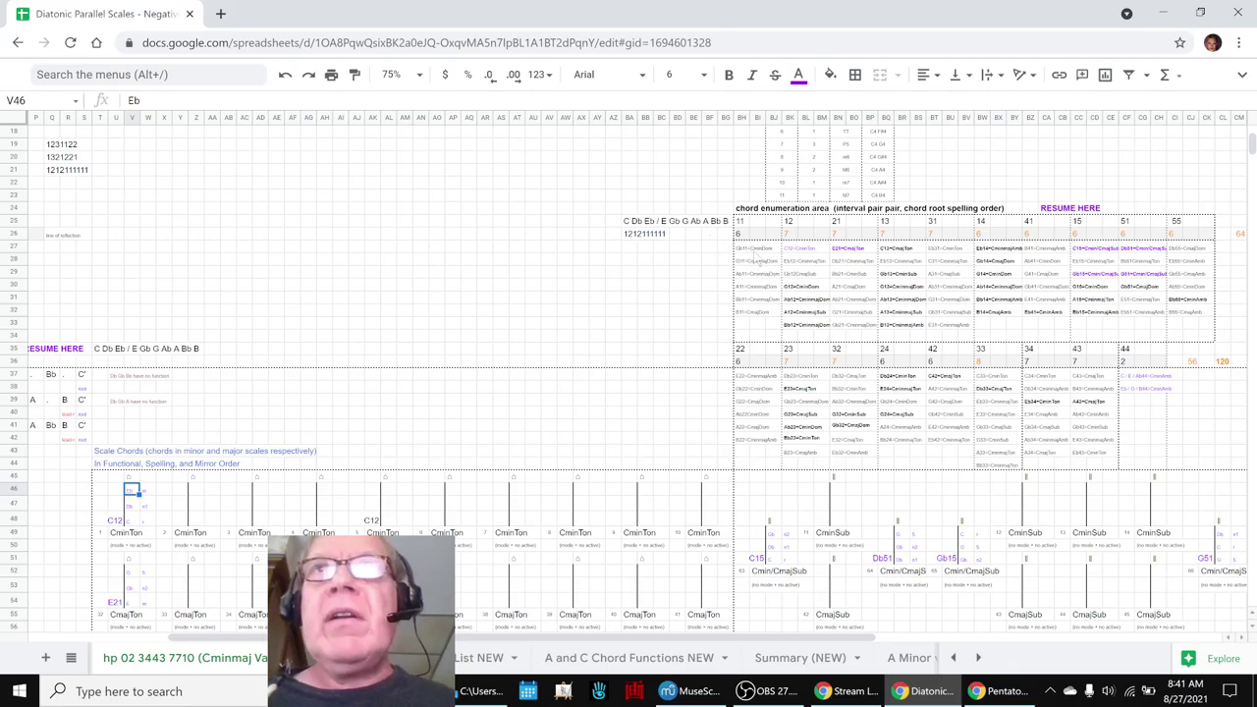
click(758, 250)
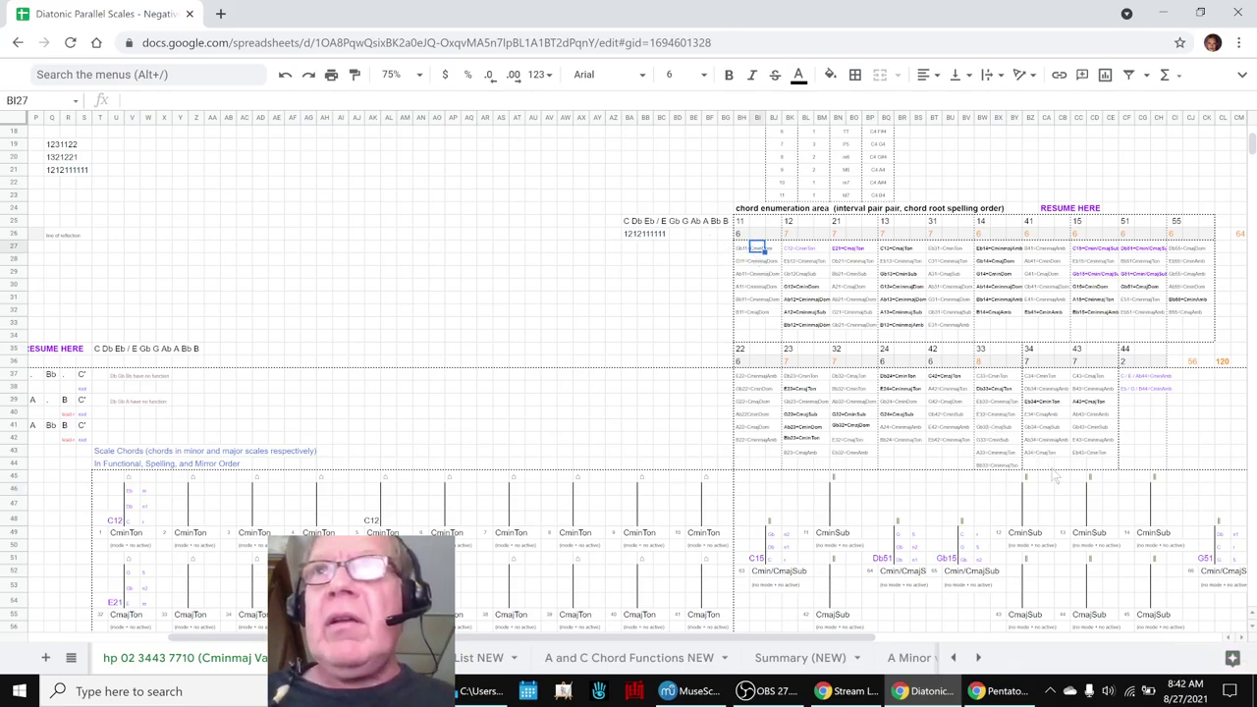
shift+click(1136, 466)
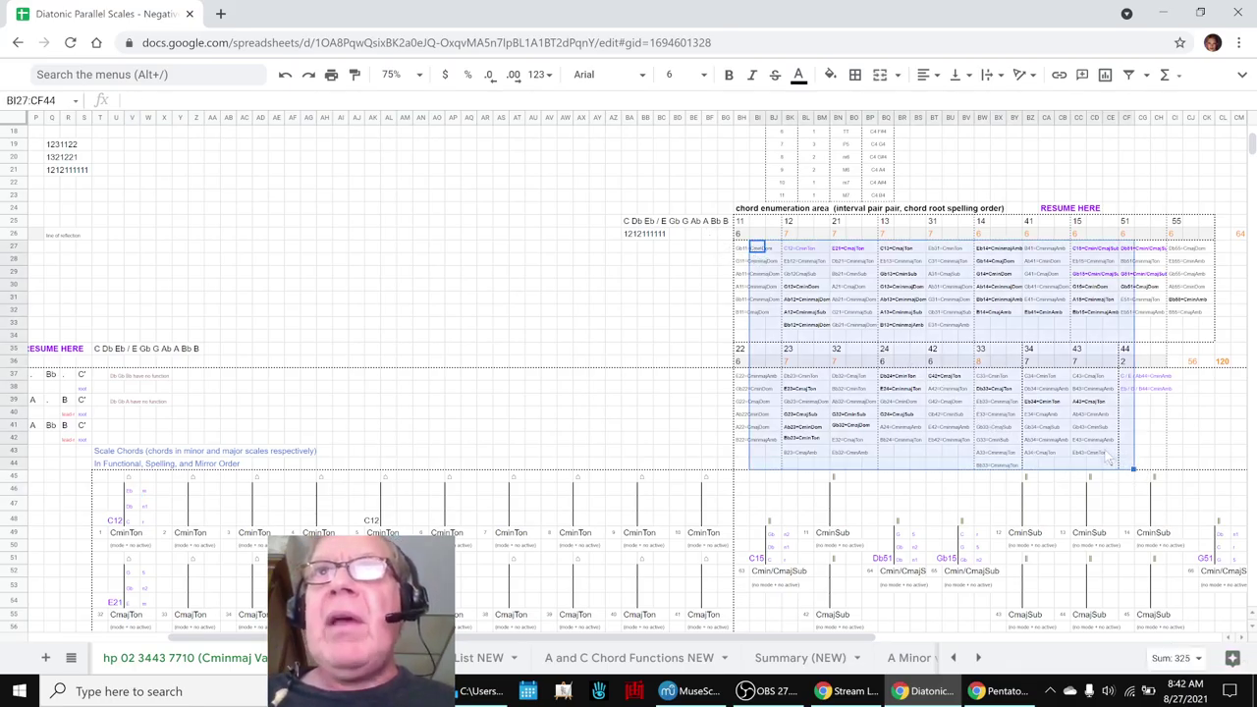
click(740, 250)
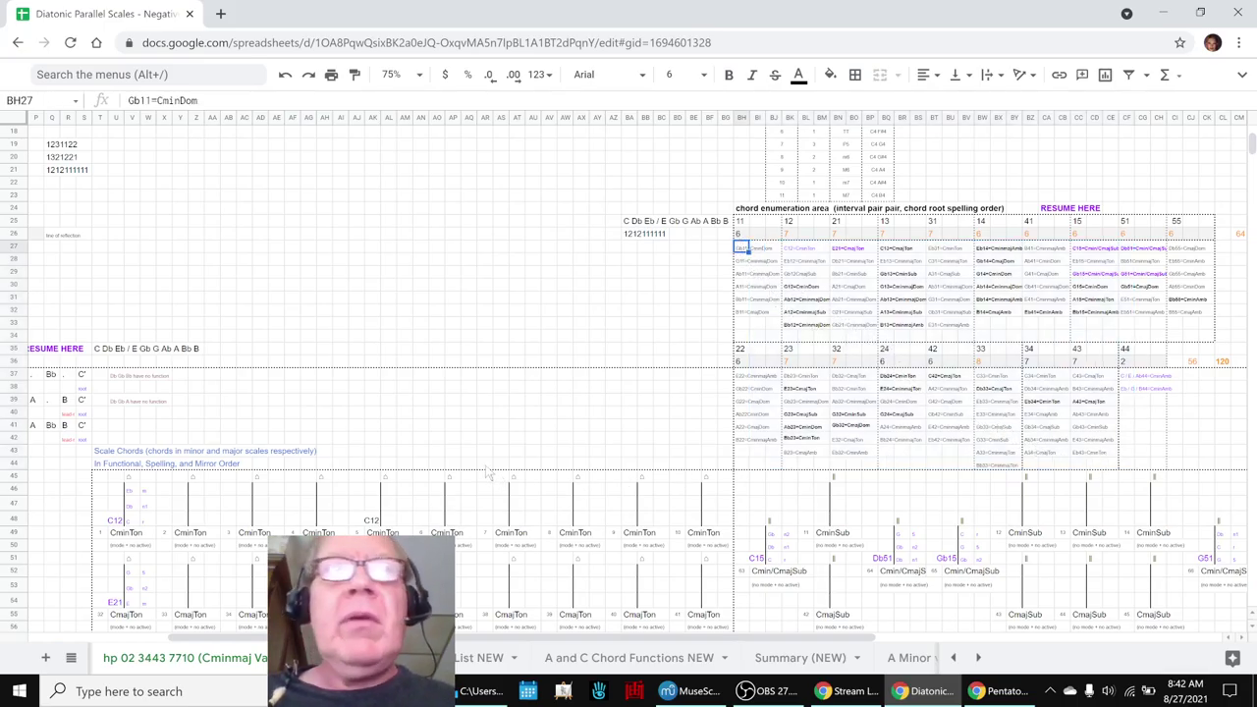
scroll(488, 472, down, 5)
scroll(488, 471, up, 4)
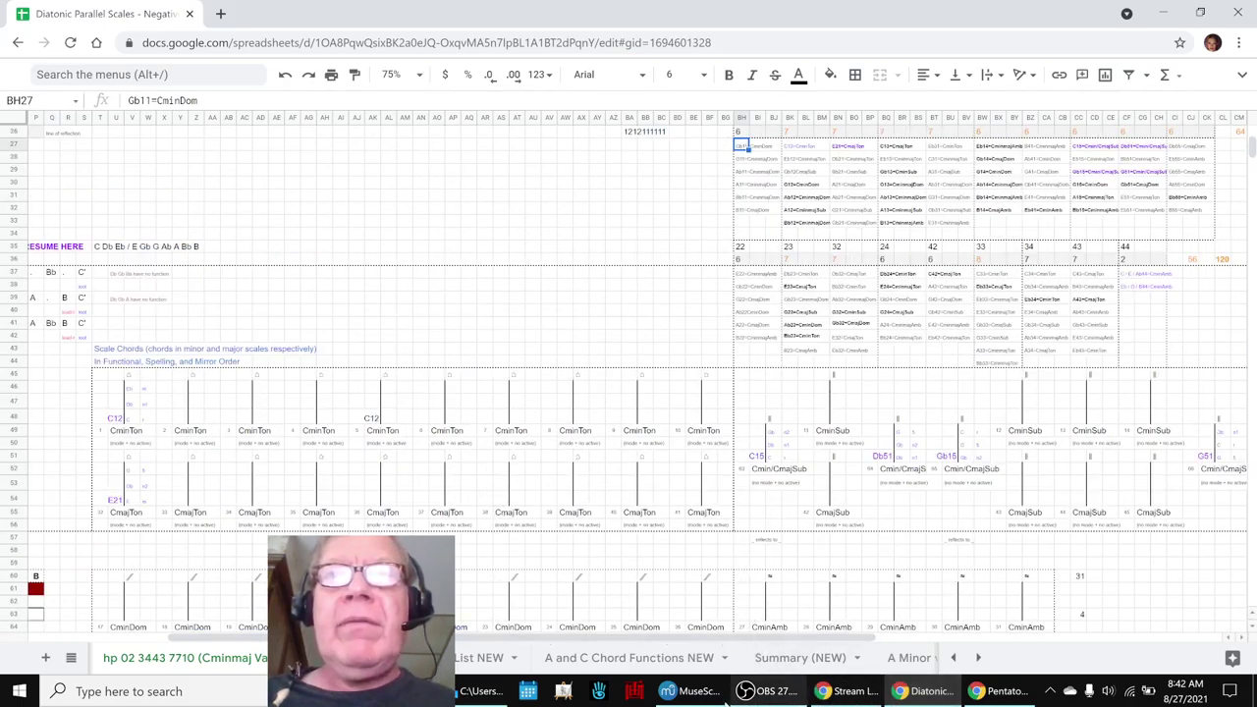
- Scroll through the score, then return to the spreadsheet
click(687, 691)
scroll(923, 393, down, 3)
scroll(923, 393, down, 6)
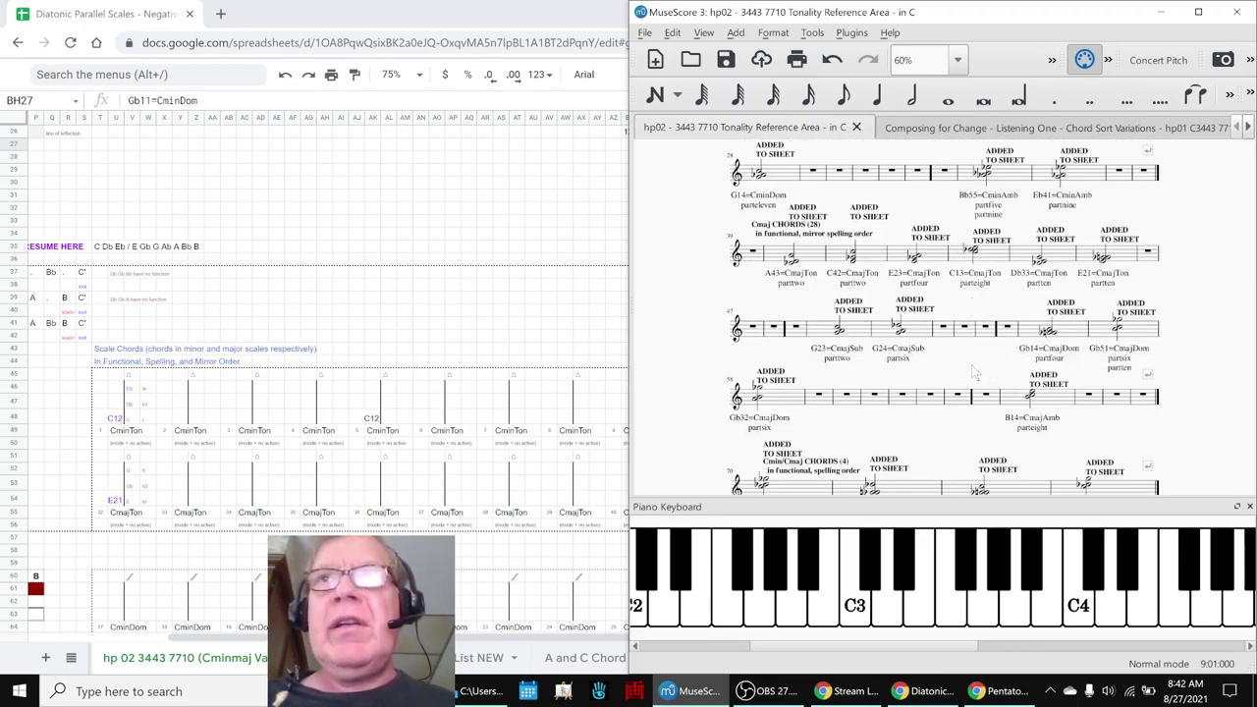
scroll(975, 371, down, 3)
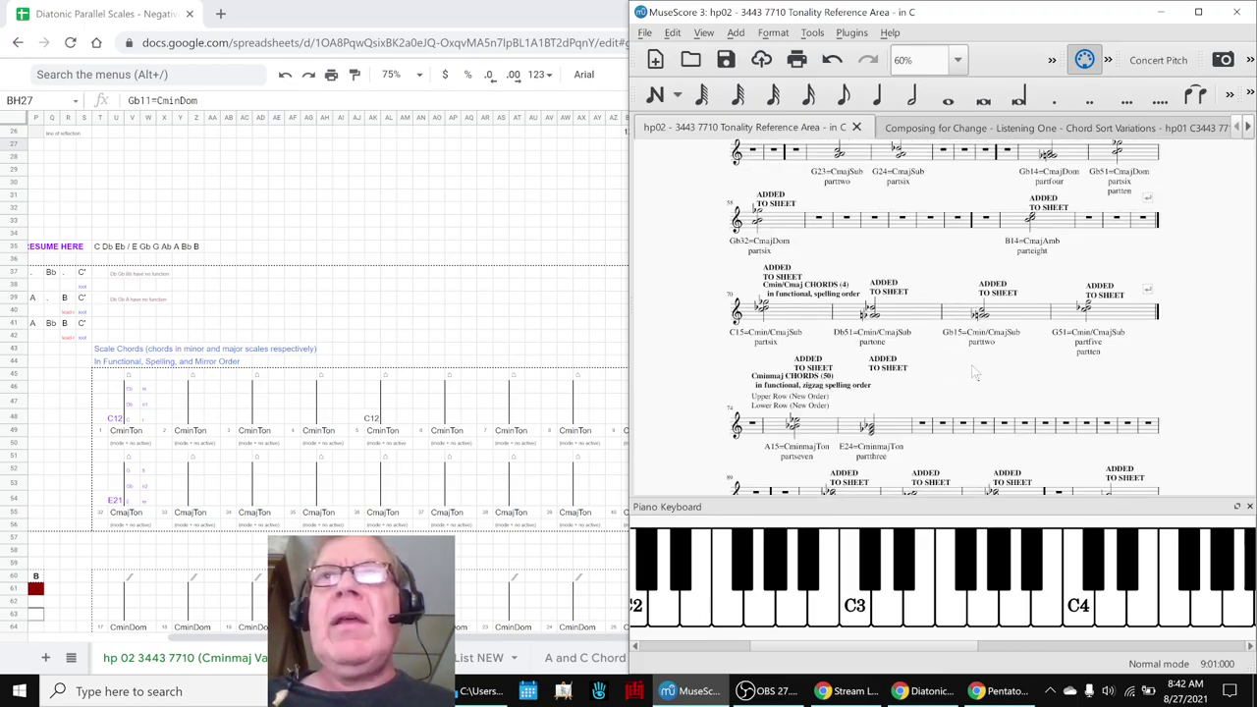
scroll(975, 372, up, 1)
click(489, 354)
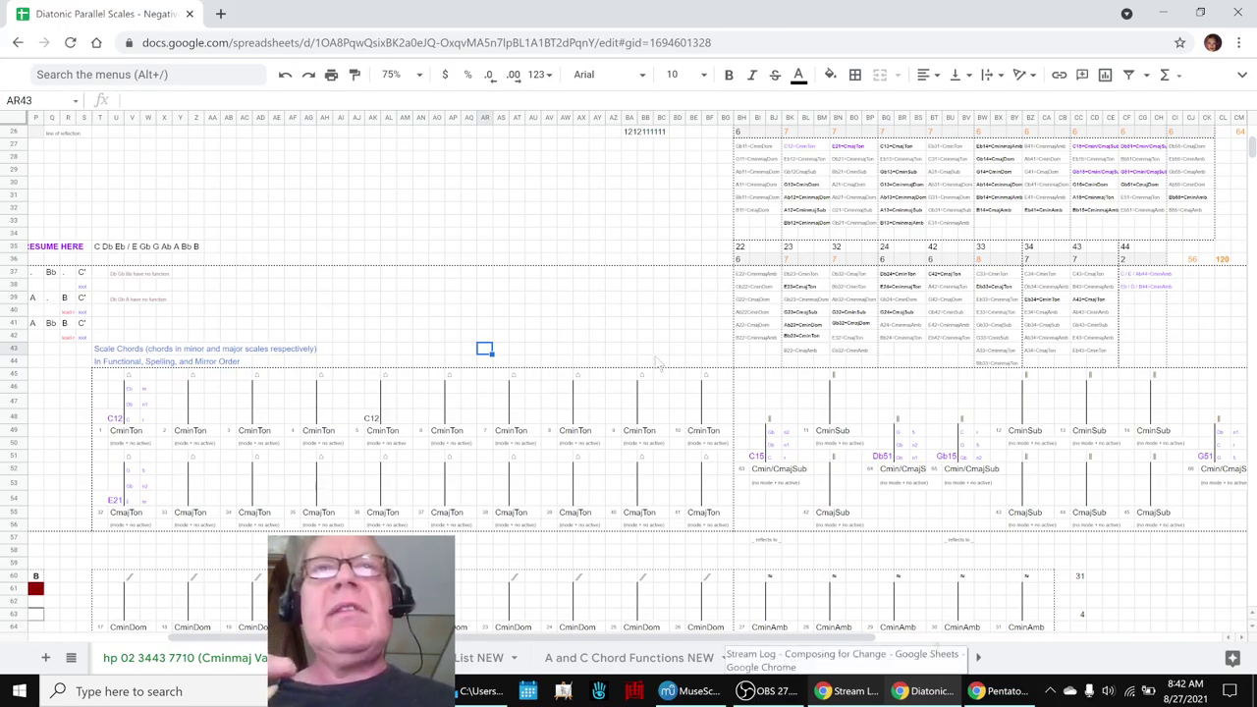
- Delete the C12 label from cell AK48 and select cell AP54
click(375, 420)
key(Delete)
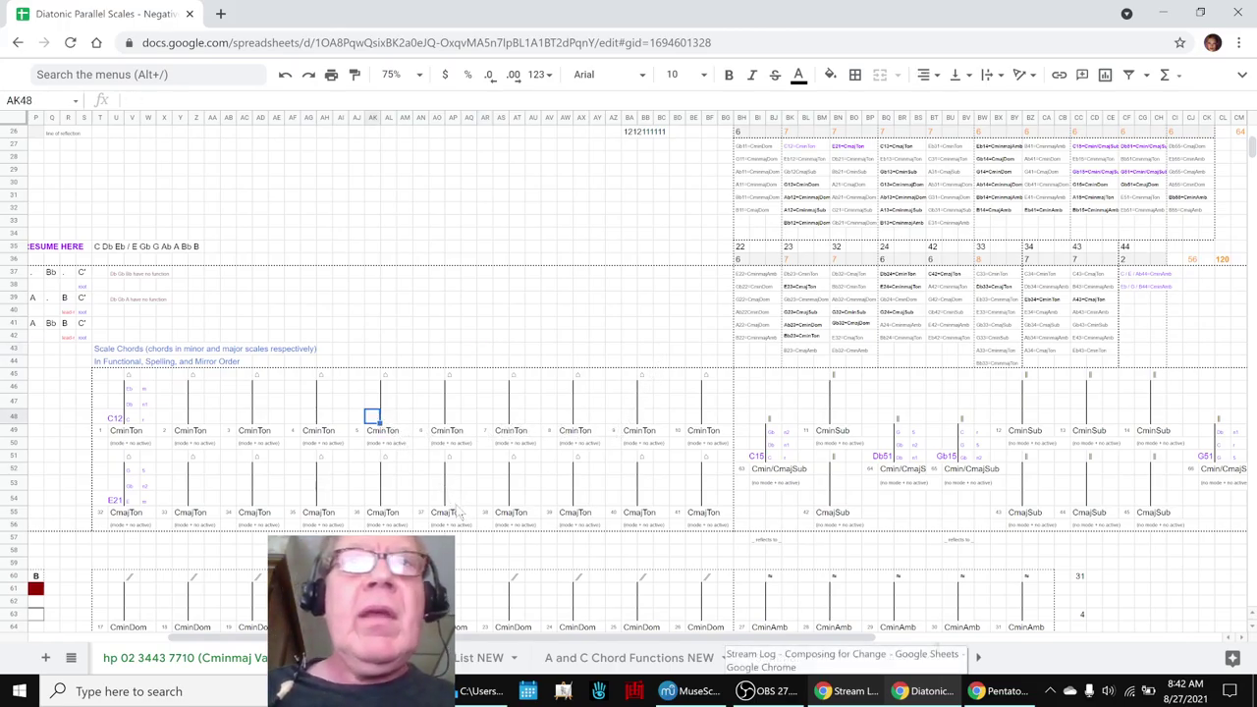
click(452, 499)
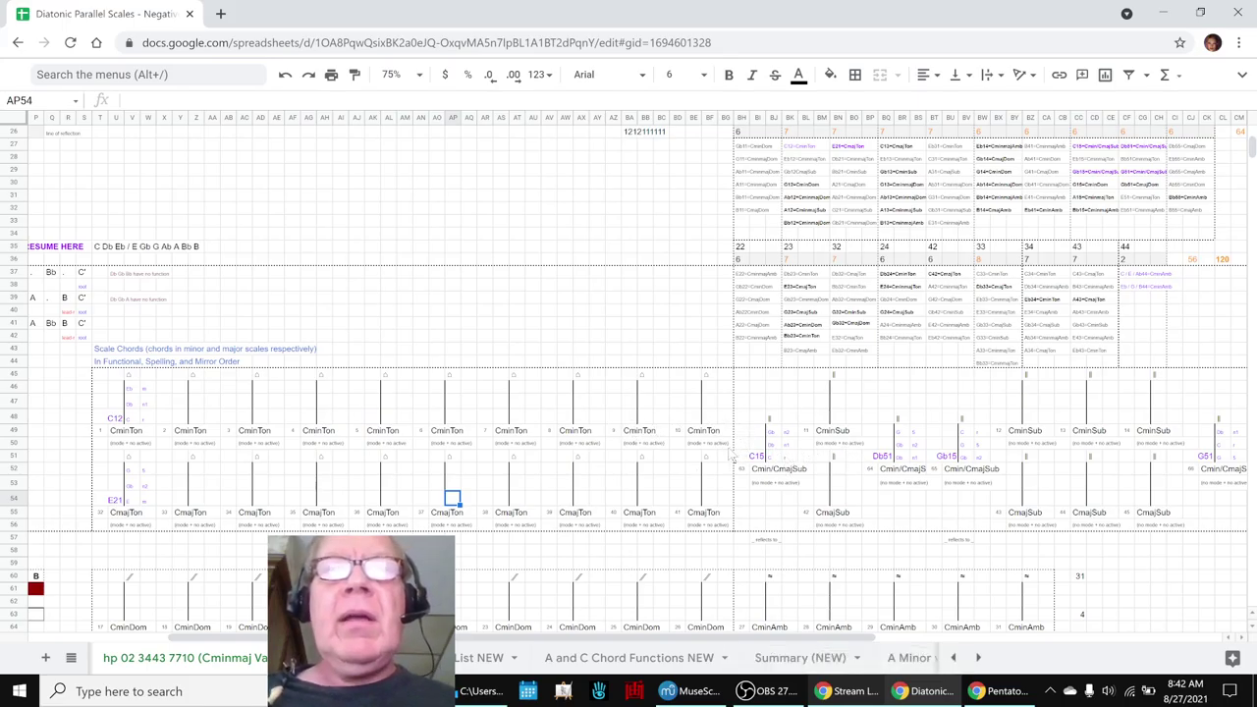
click(851, 692)
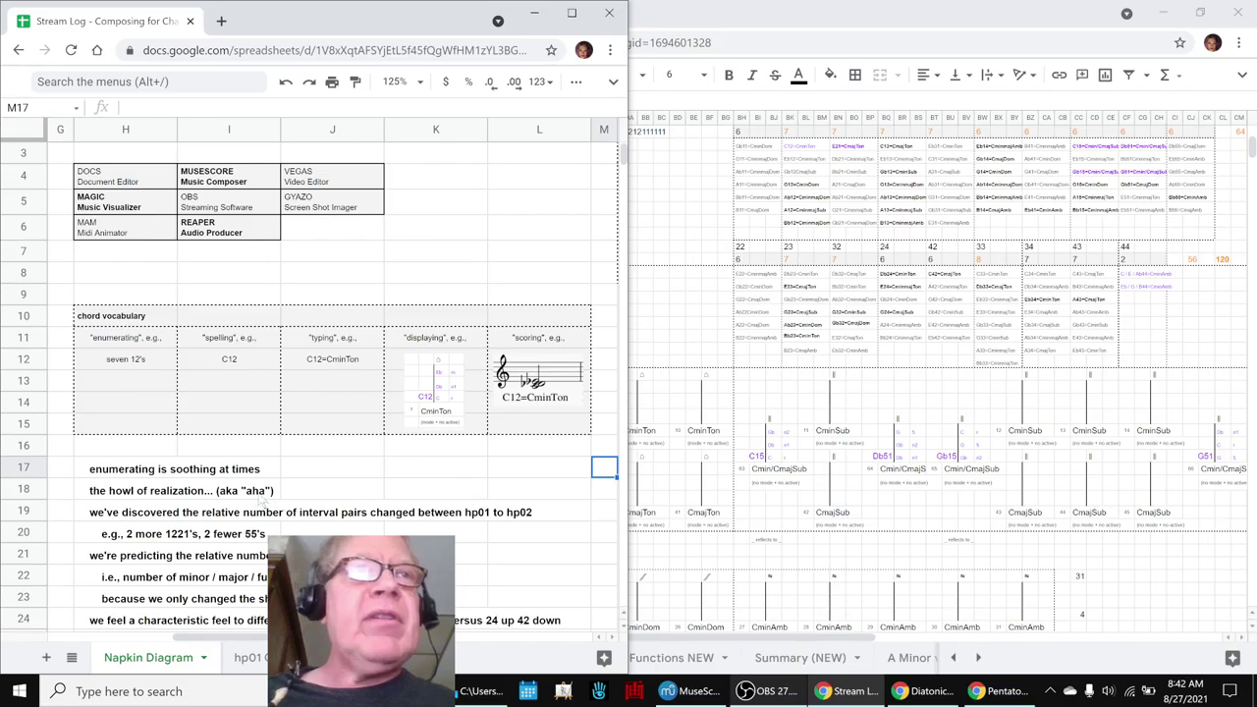
- Show the stream log's hp02 C3443 7710 and hp01 chord sort variations notes beside the hp02 score
scroll(261, 501, down, 3)
scroll(261, 501, down, 2)
scroll(261, 501, down, 3)
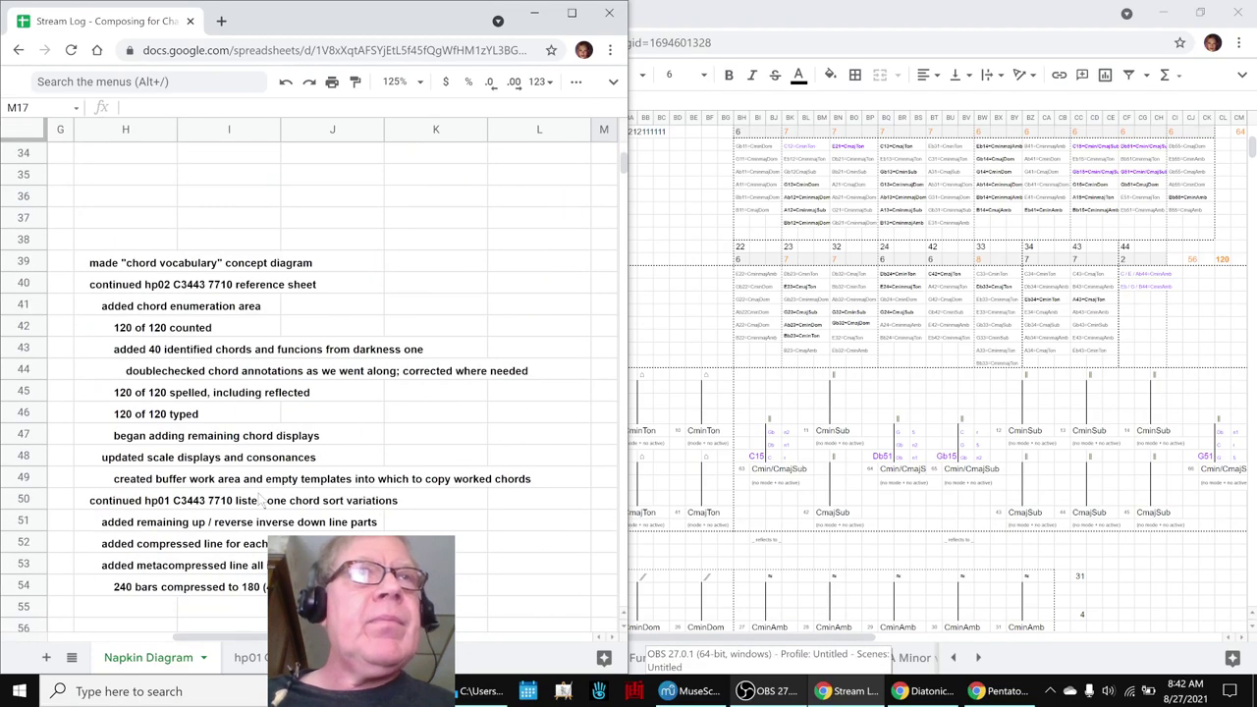
click(98, 287)
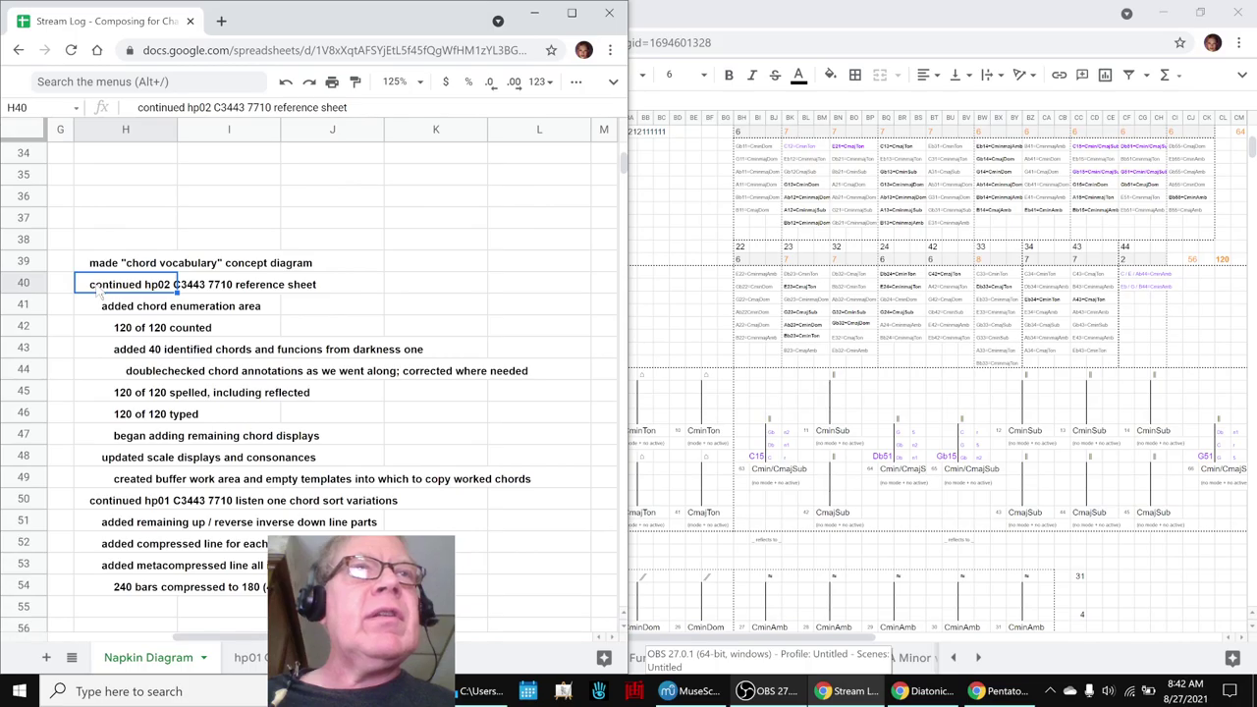
click(117, 504)
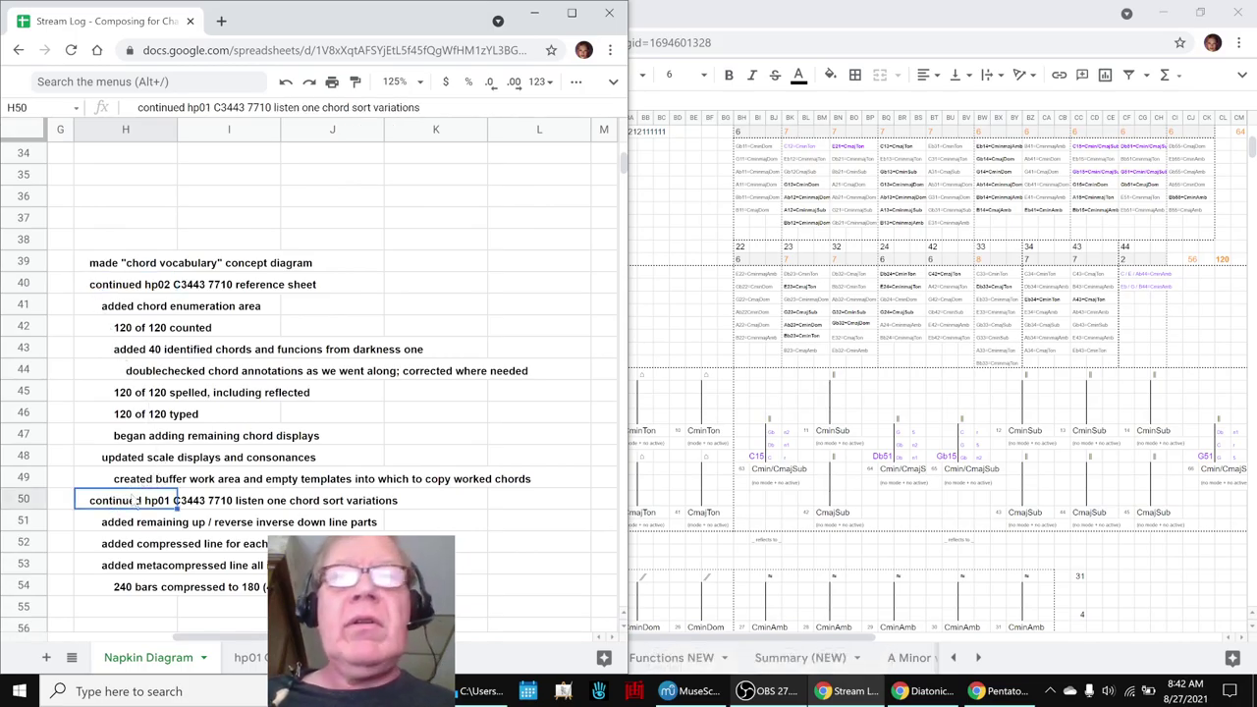
click(688, 691)
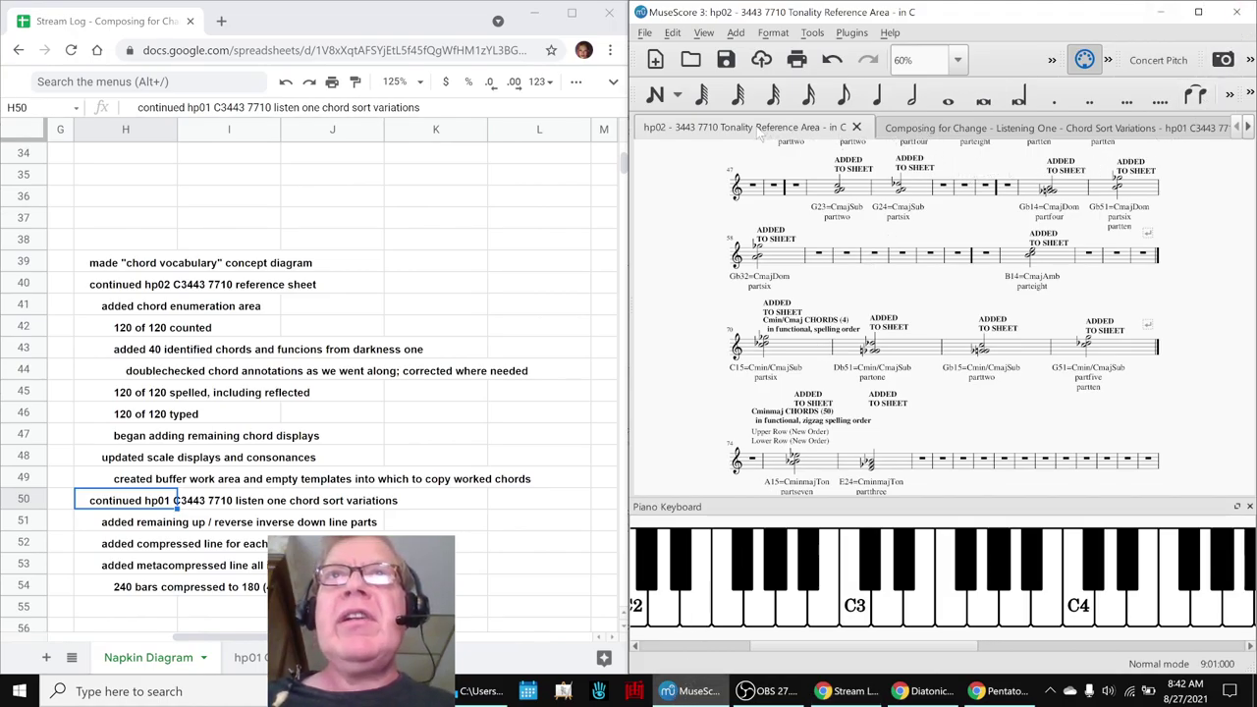
- Show the Composing for Change - Listening One score maximized, with the Piano Keyboard closed
click(918, 129)
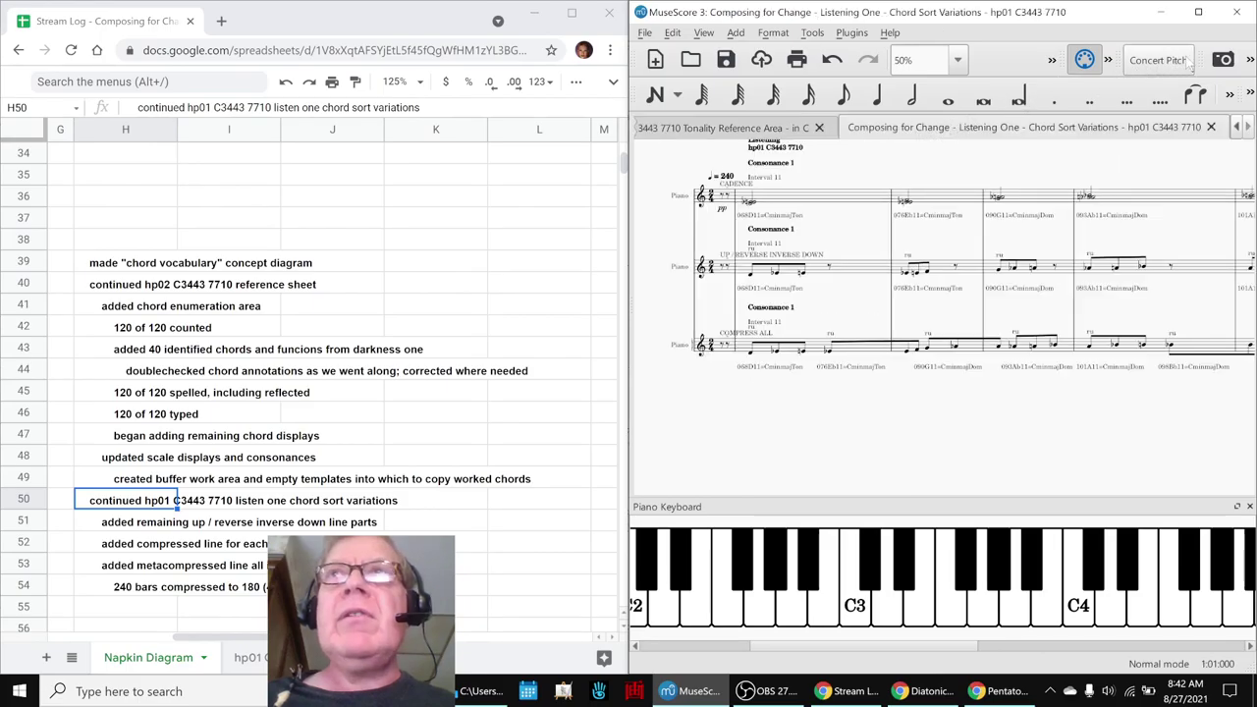
click(1198, 12)
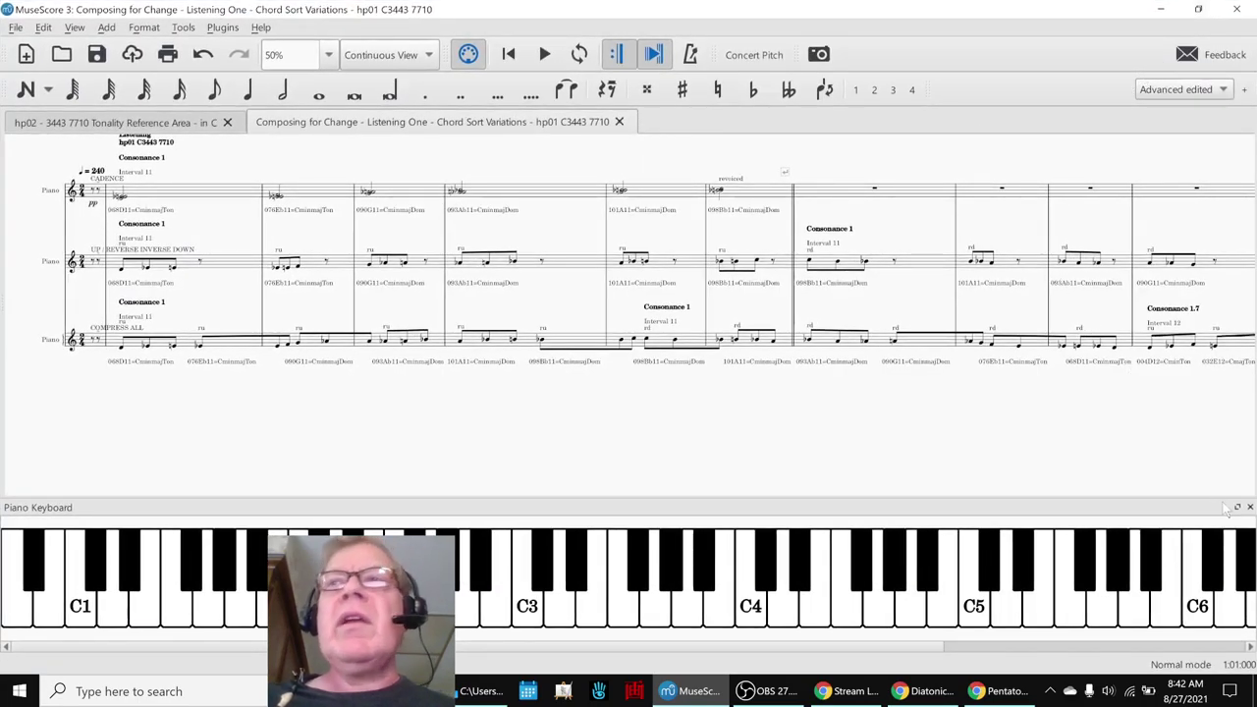
click(1239, 507)
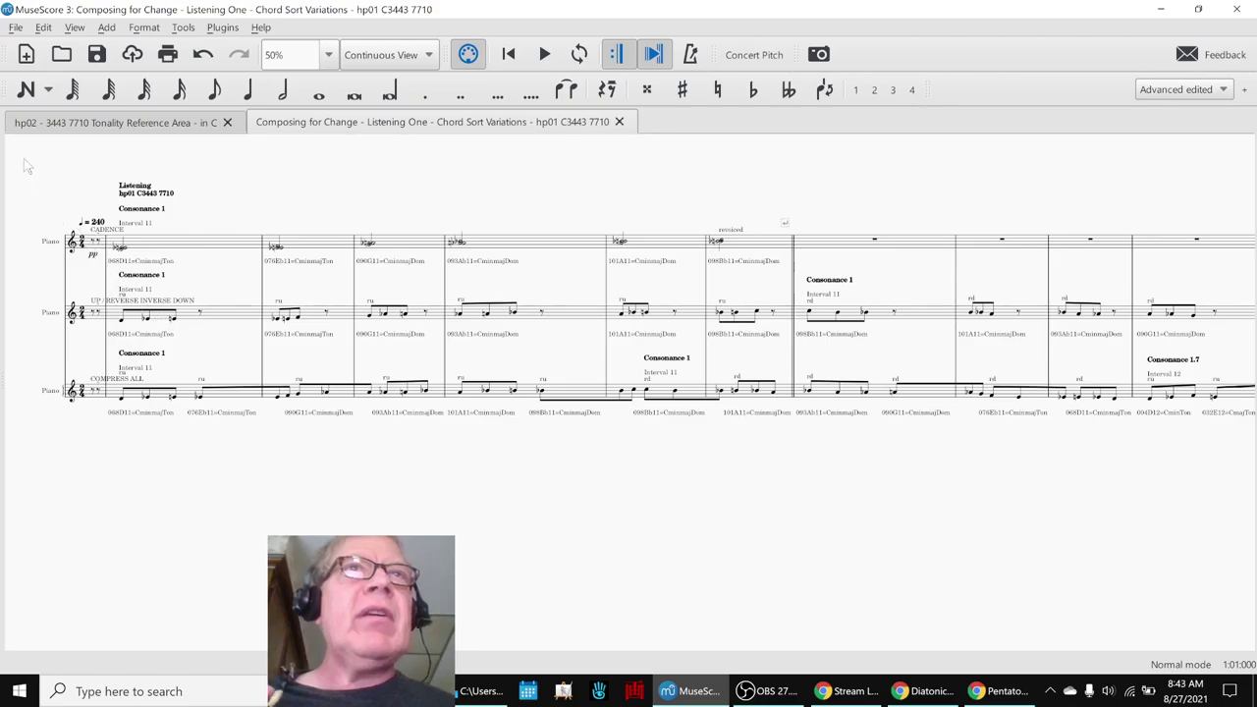
- Retitle the score to 'Listening One hp01 C3443 7710' and save it
double_click(139, 195)
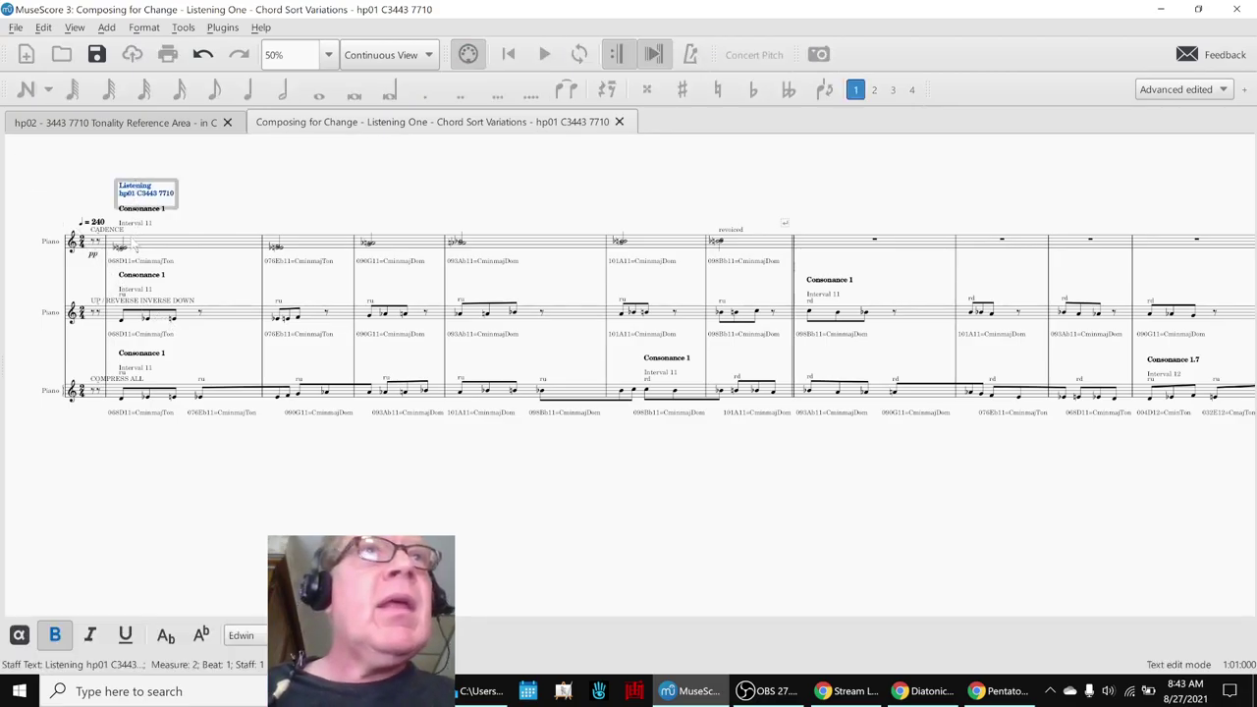
text(:)
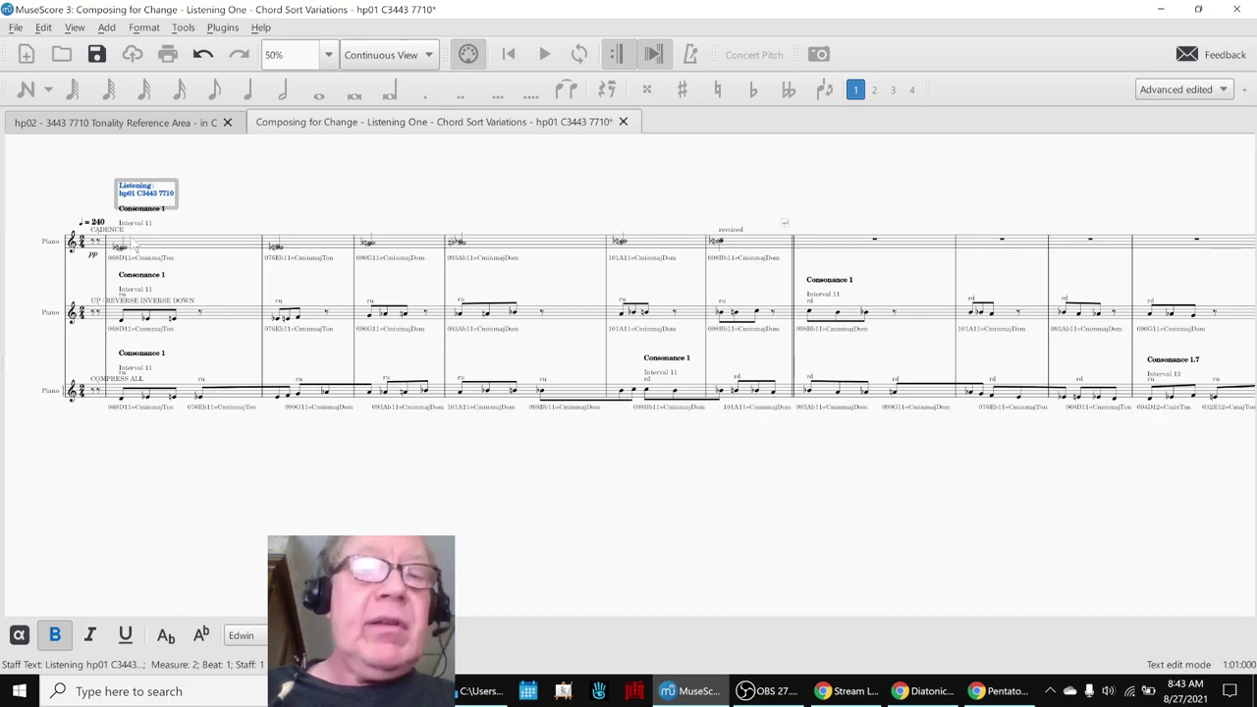
key(BackSpace)
text( One)
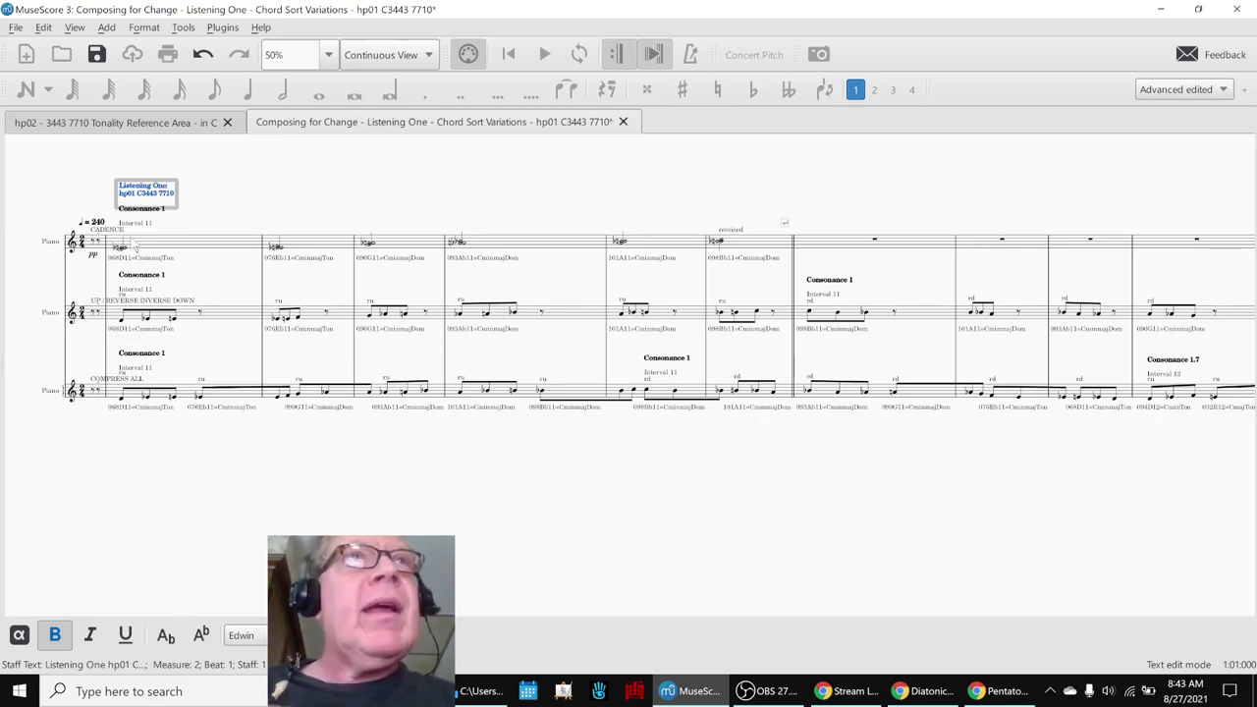
click(188, 506)
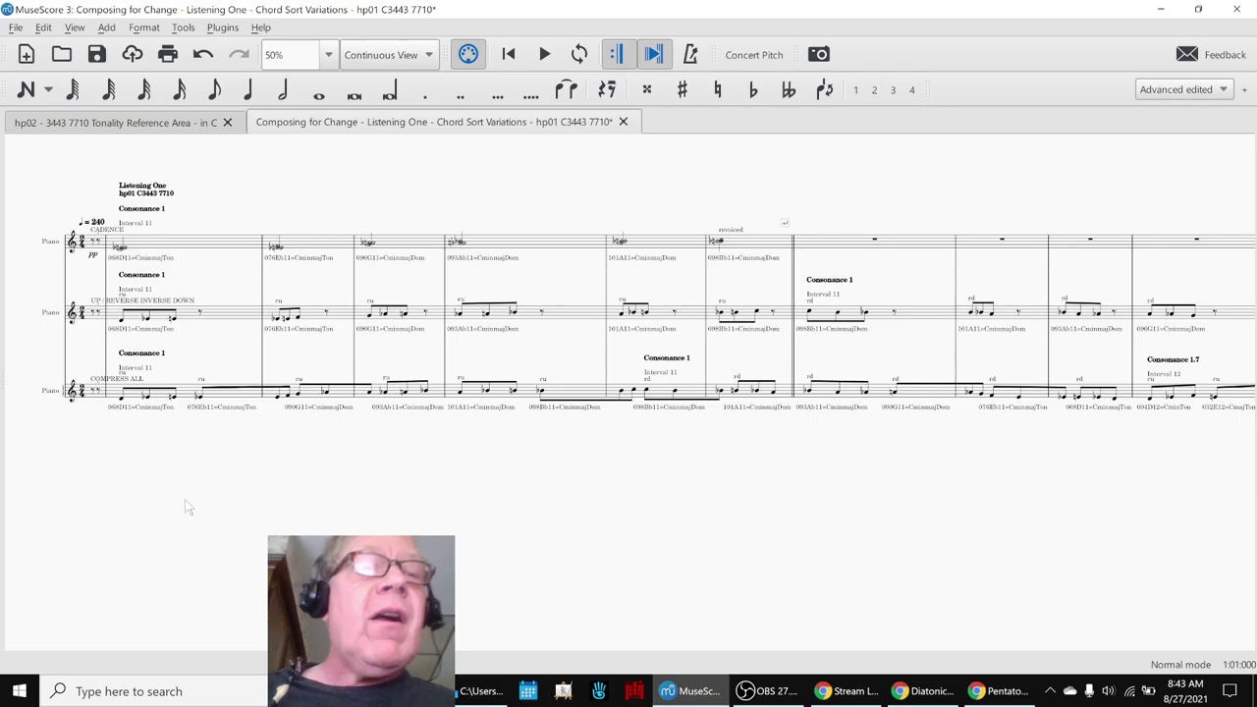
key(ctrl+s)
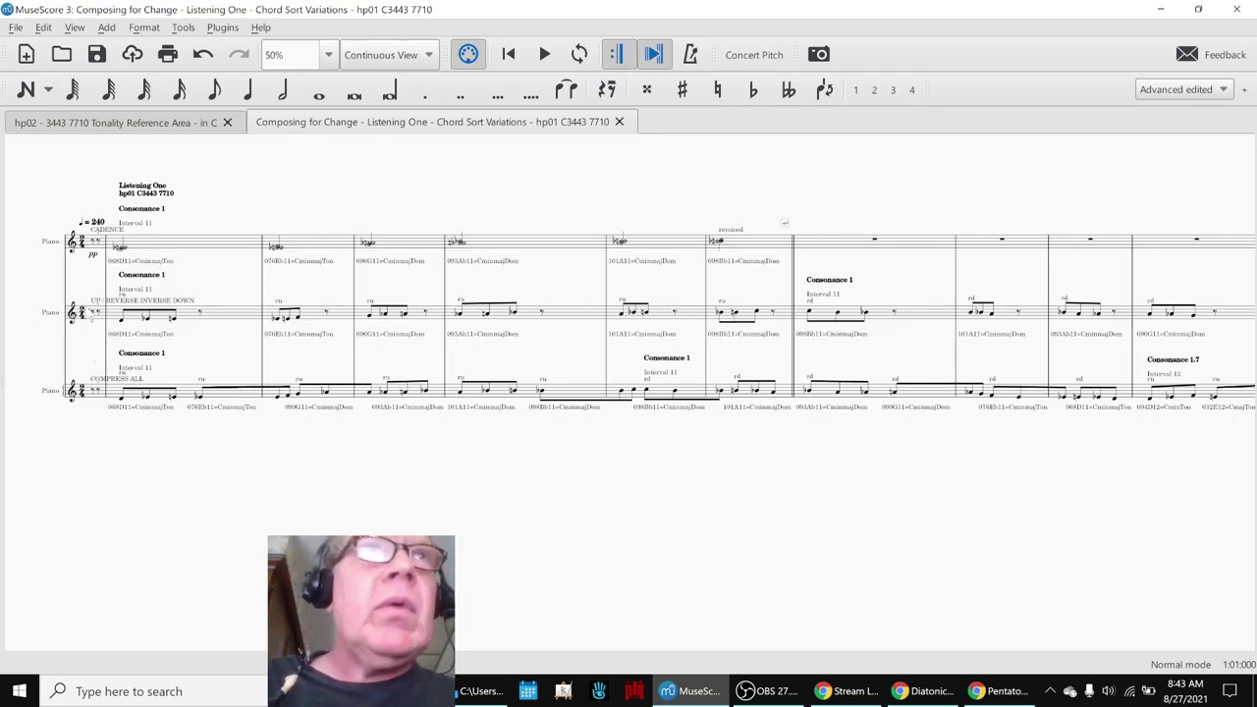
click(167, 251)
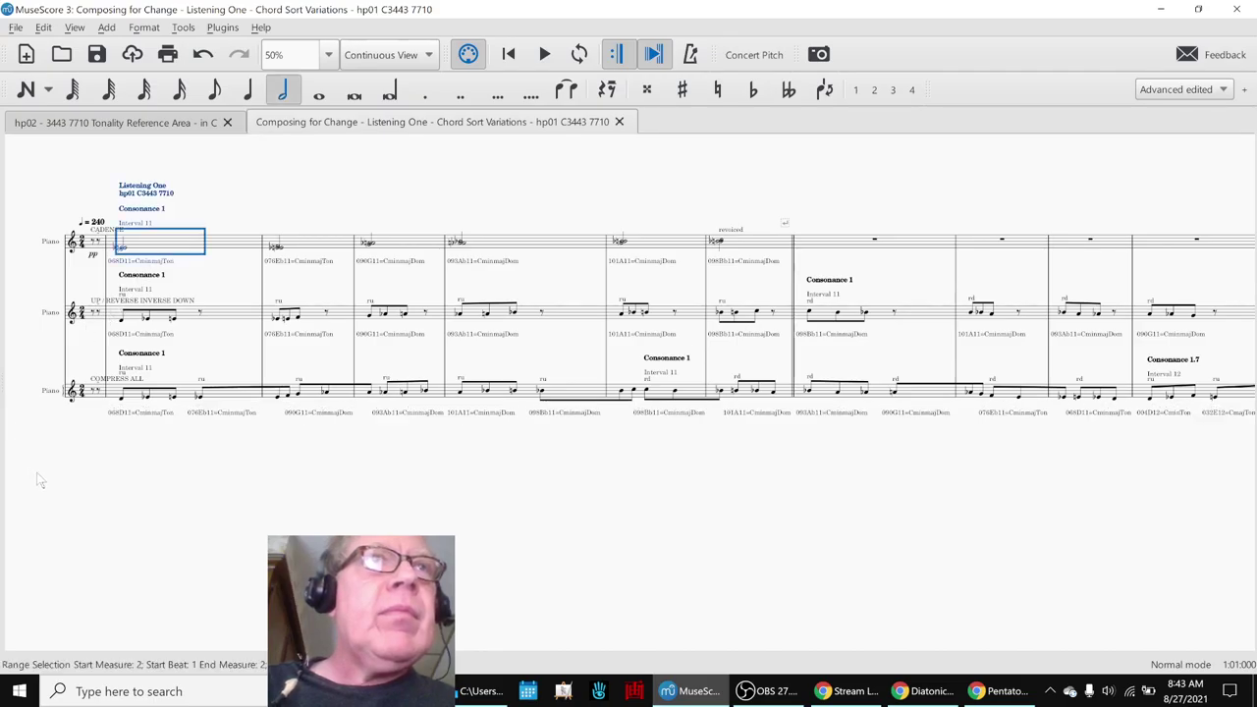
- Play the score from the first measure and stop near measure 180
key(space)
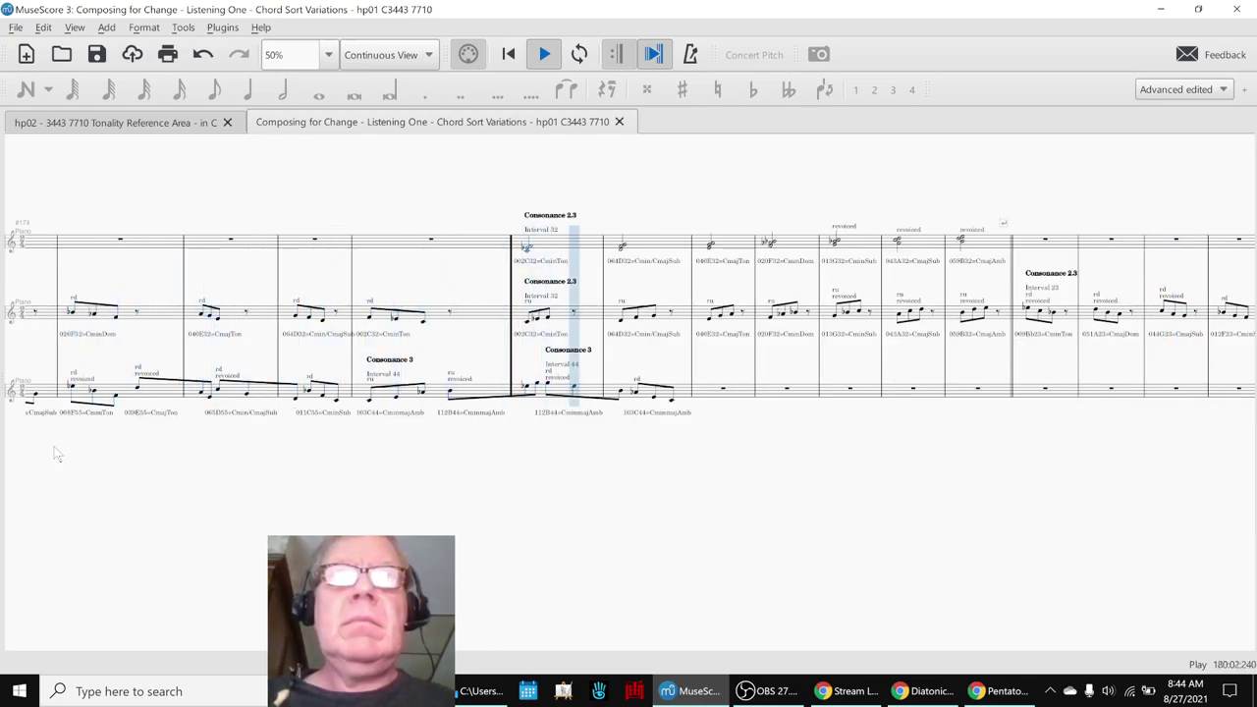
key(space)
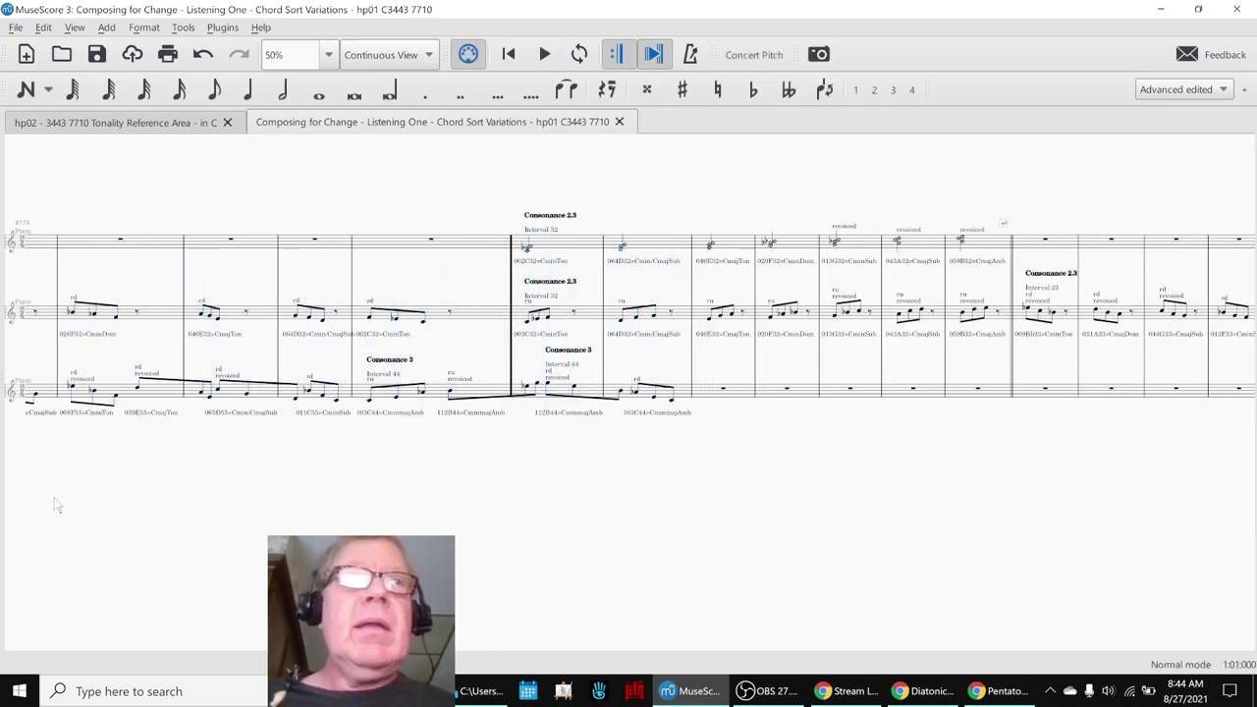
scroll(56, 506, left, 5)
- Pan back to the Consonance 2.3 passage at measure 166 and dismiss the Calendar reminder
drag(197, 511, 282, 503)
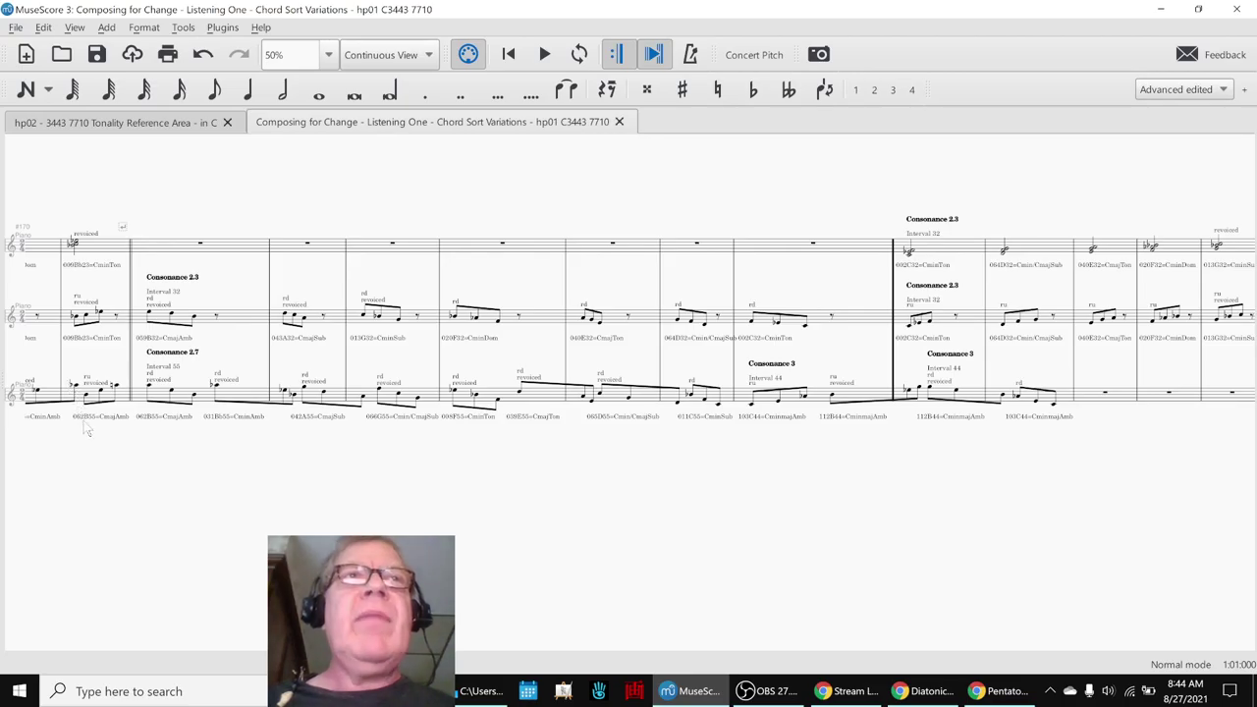
drag(192, 496, 304, 513)
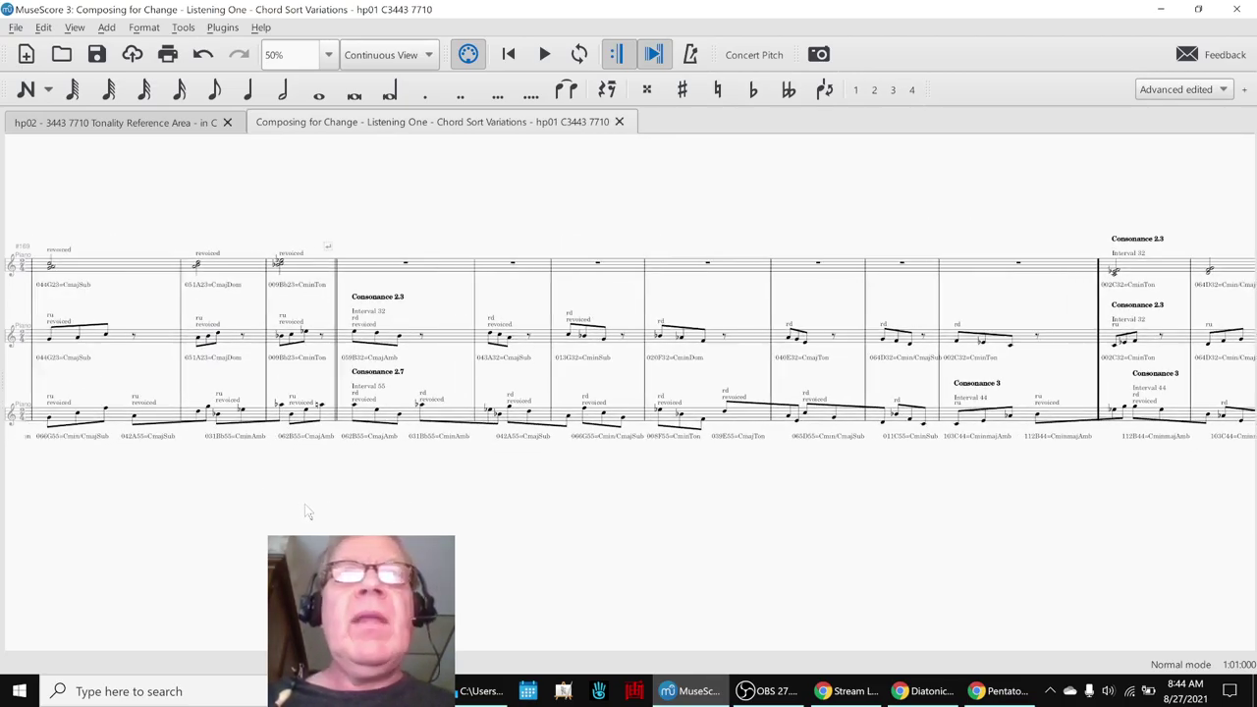
drag(302, 506, 338, 508)
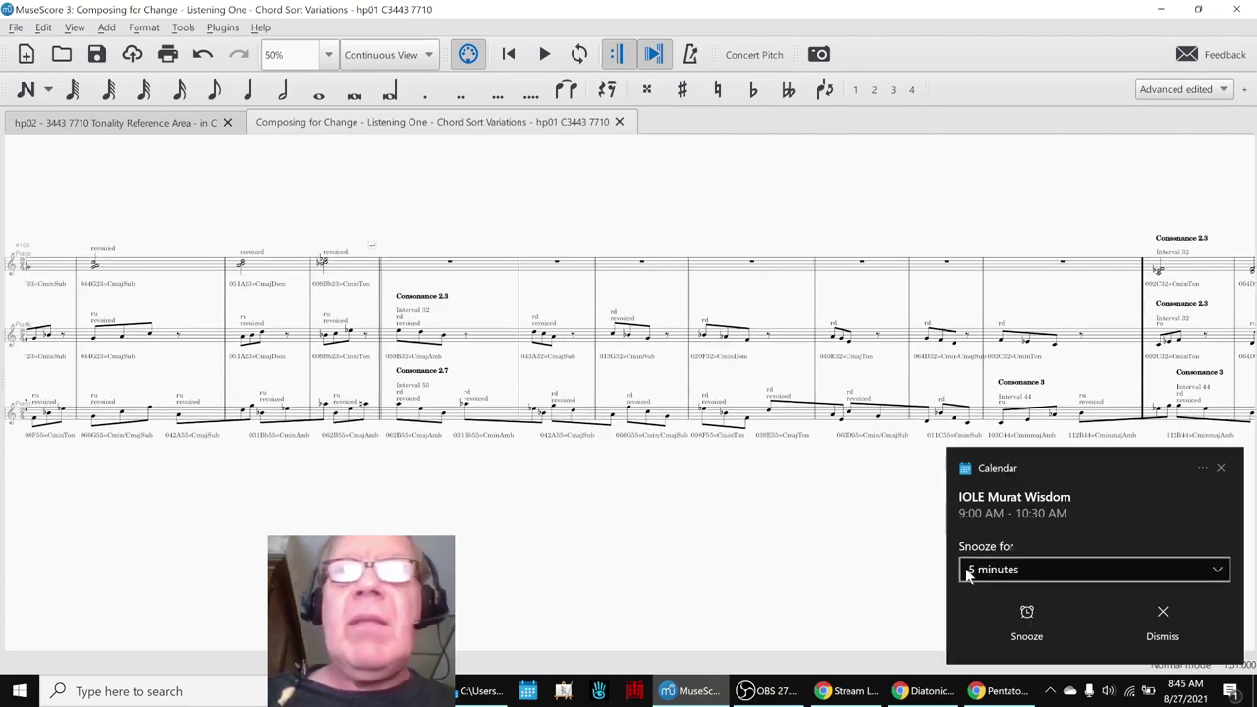
click(1107, 604)
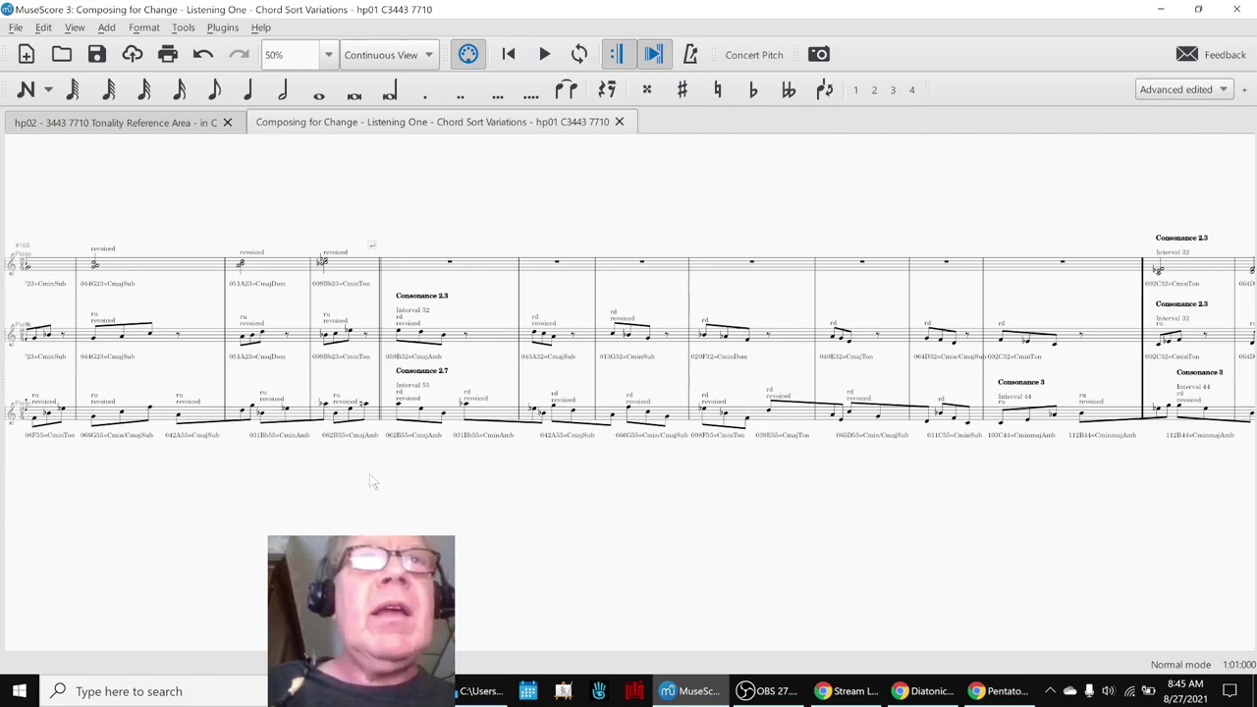
drag(330, 510, 729, 497)
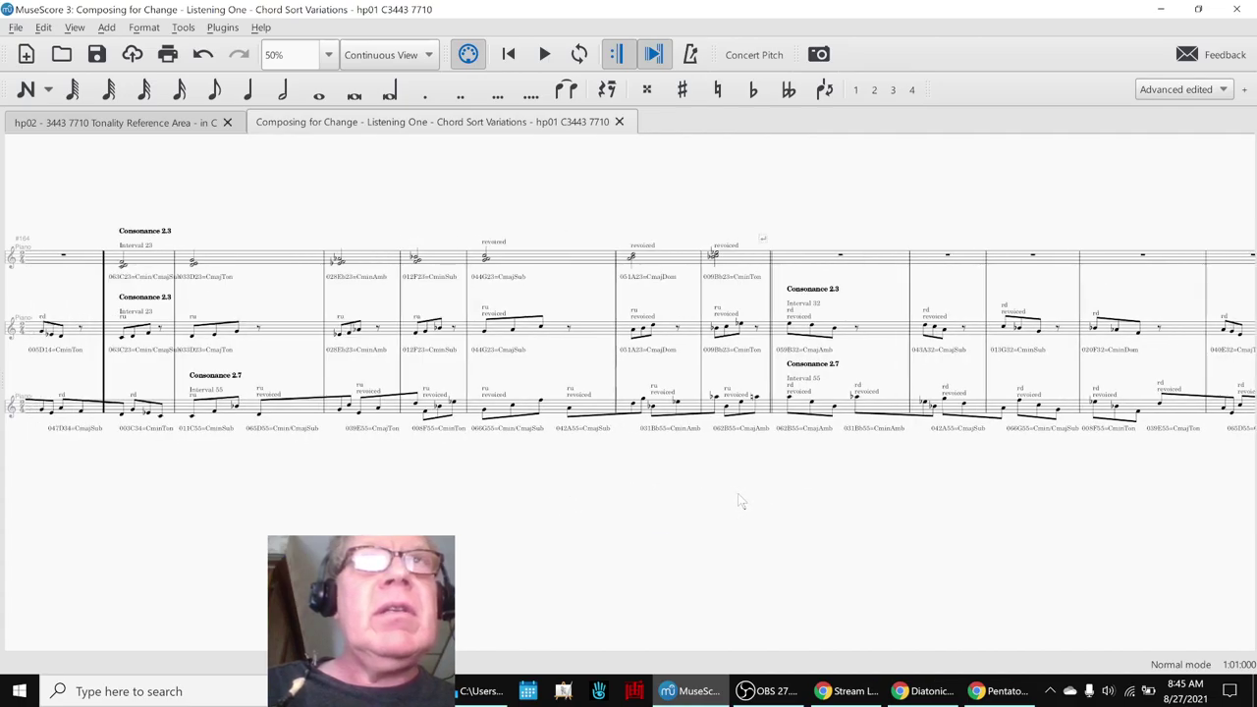
drag(422, 521, 595, 499)
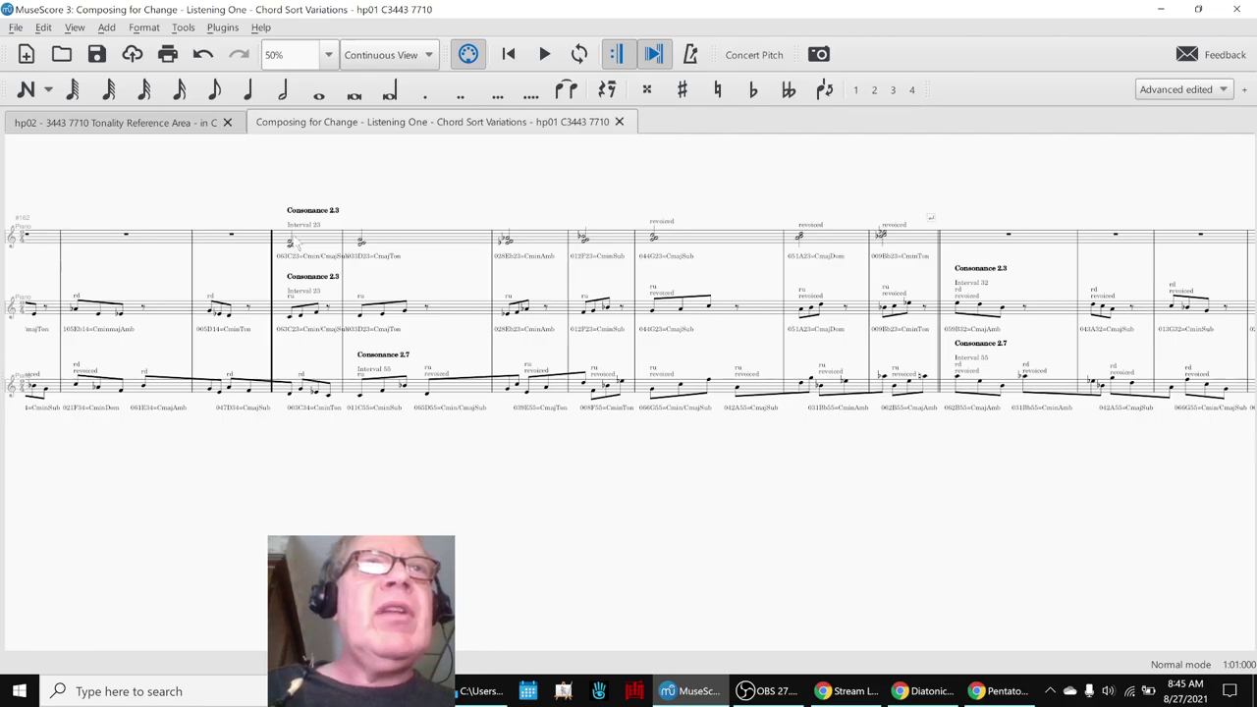
drag(188, 495, 218, 505)
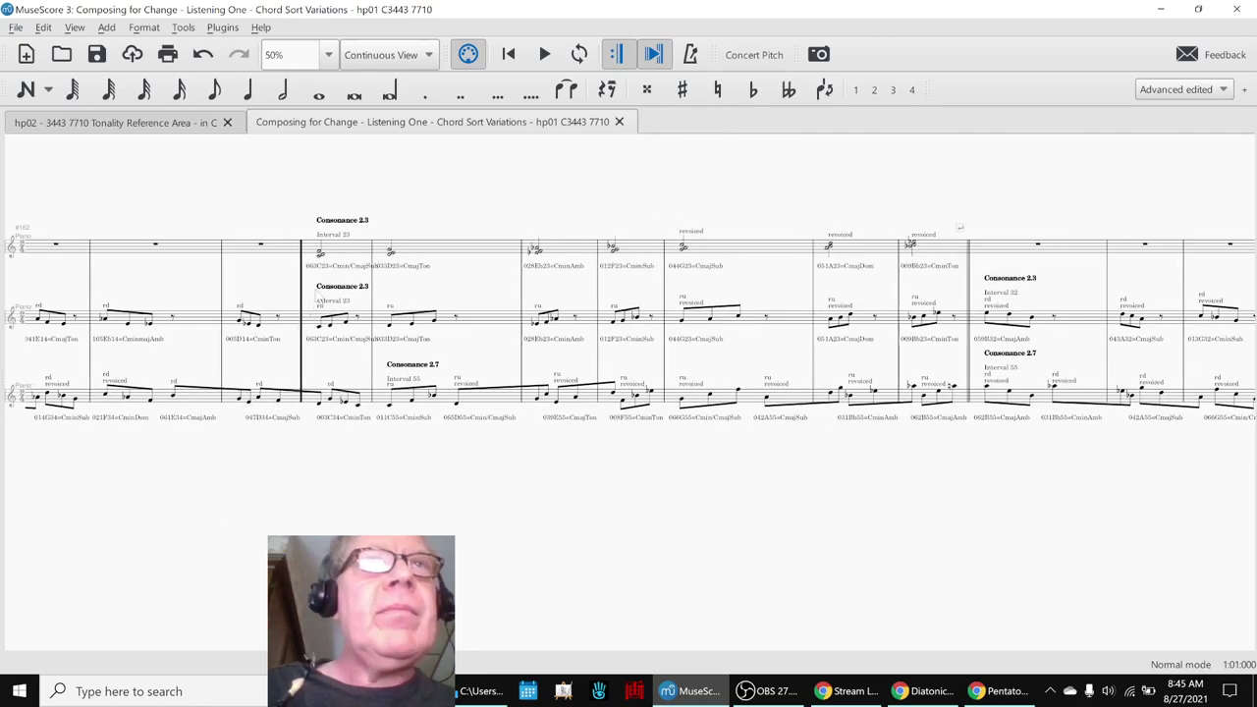
- Play from measure 166 through the Consonance 2.3 and 3 passages, stopping near measure 181
click(343, 253)
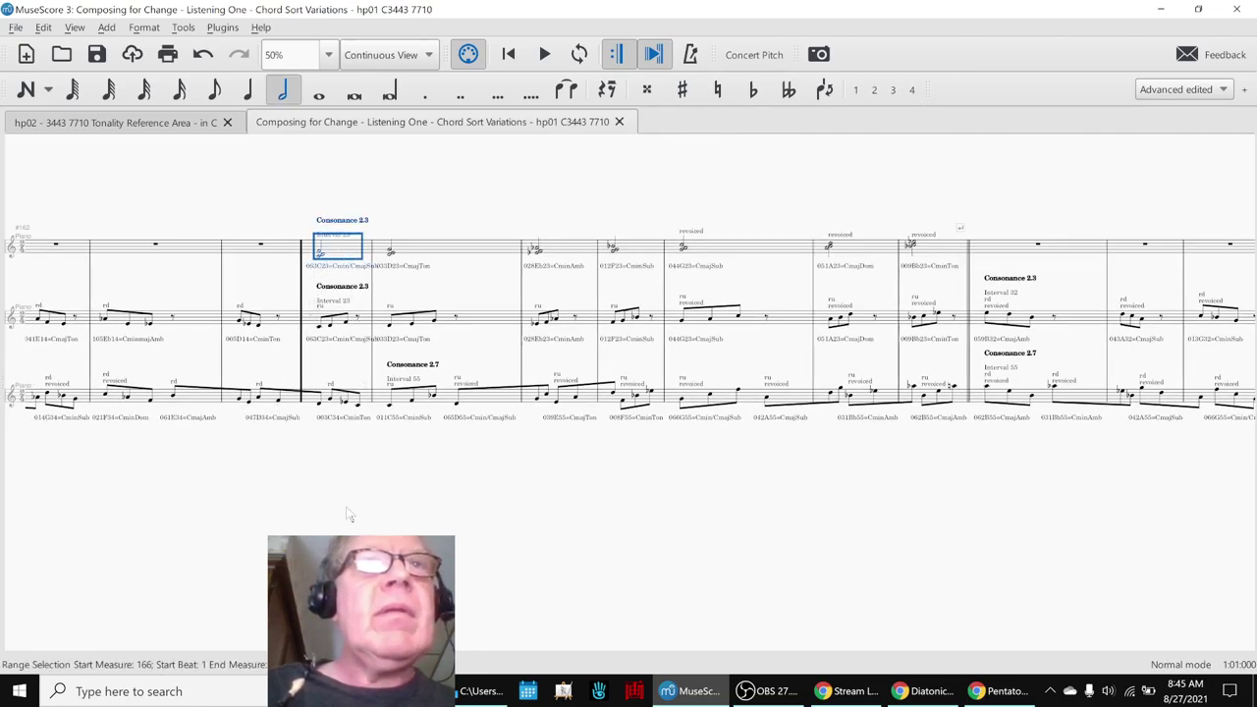
key(space)
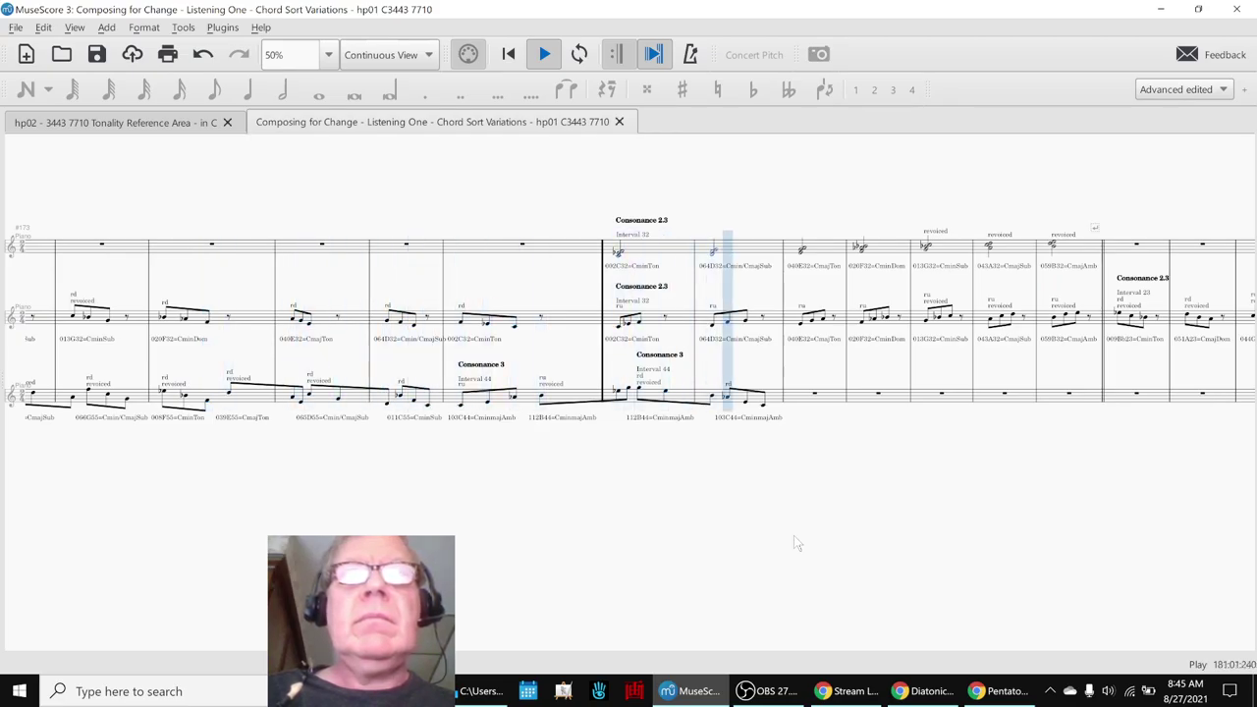
key(space)
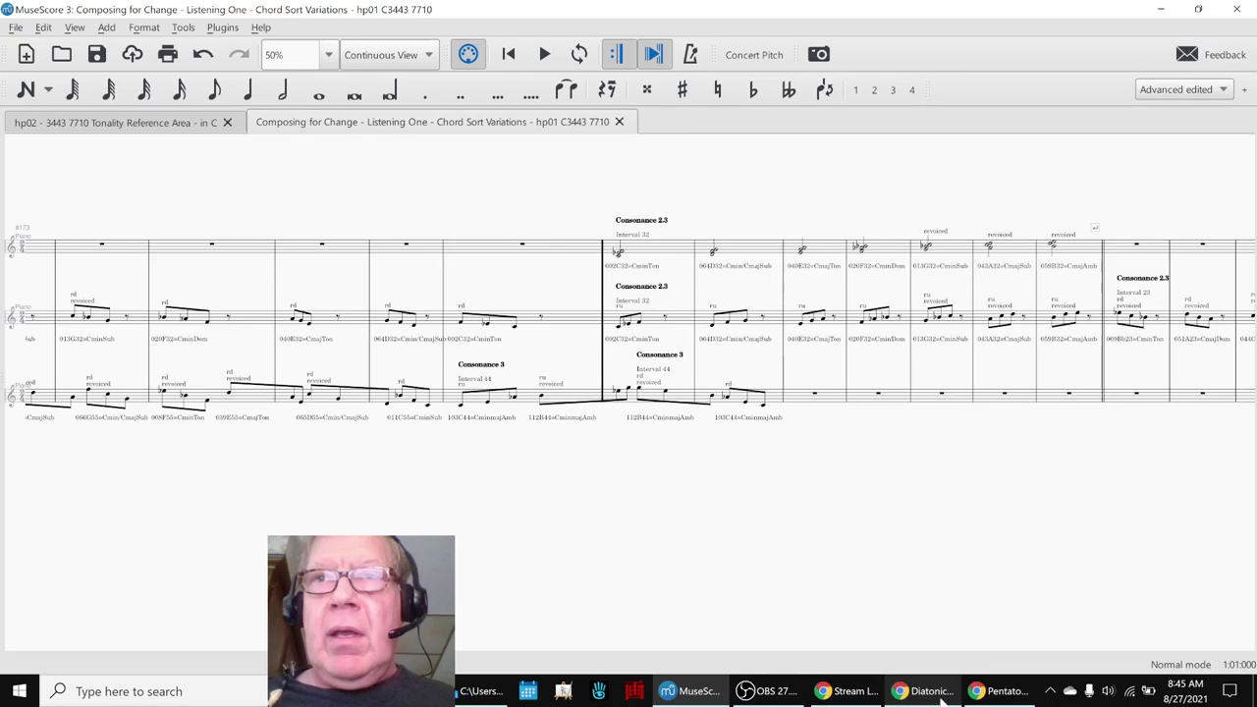
- Zoom the Stream Log sheet to 90% and return to column A
click(853, 692)
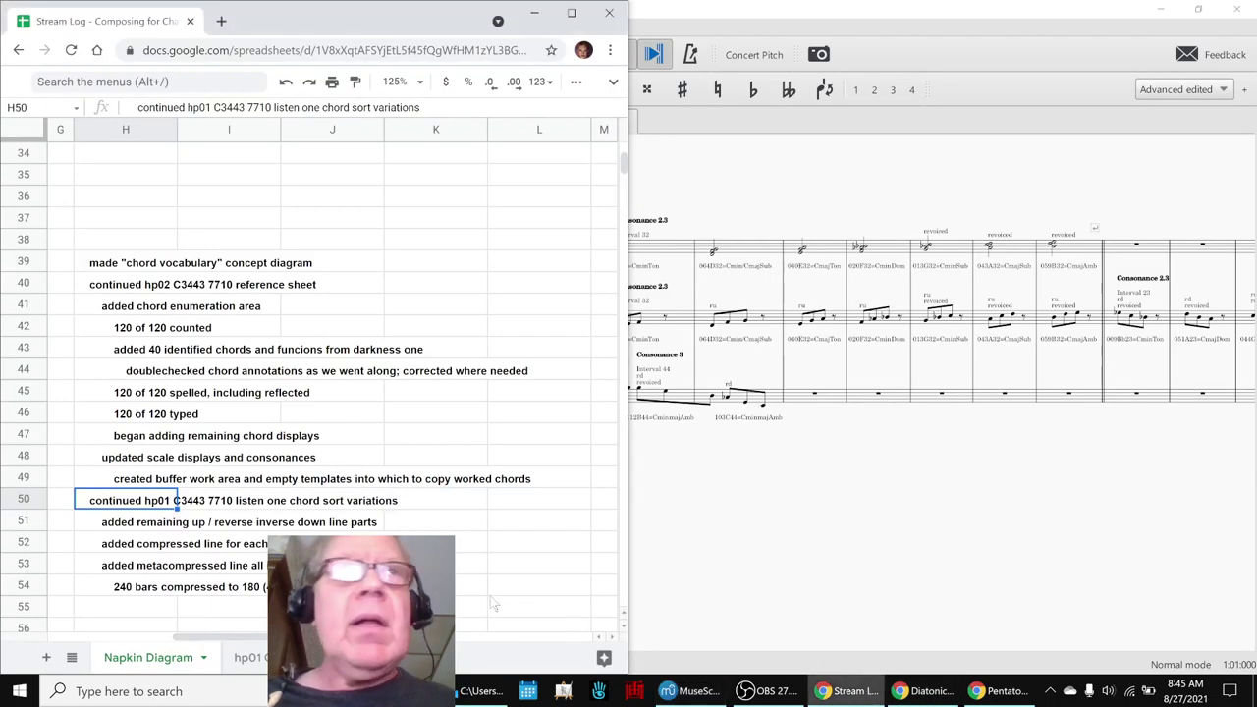
click(321, 512)
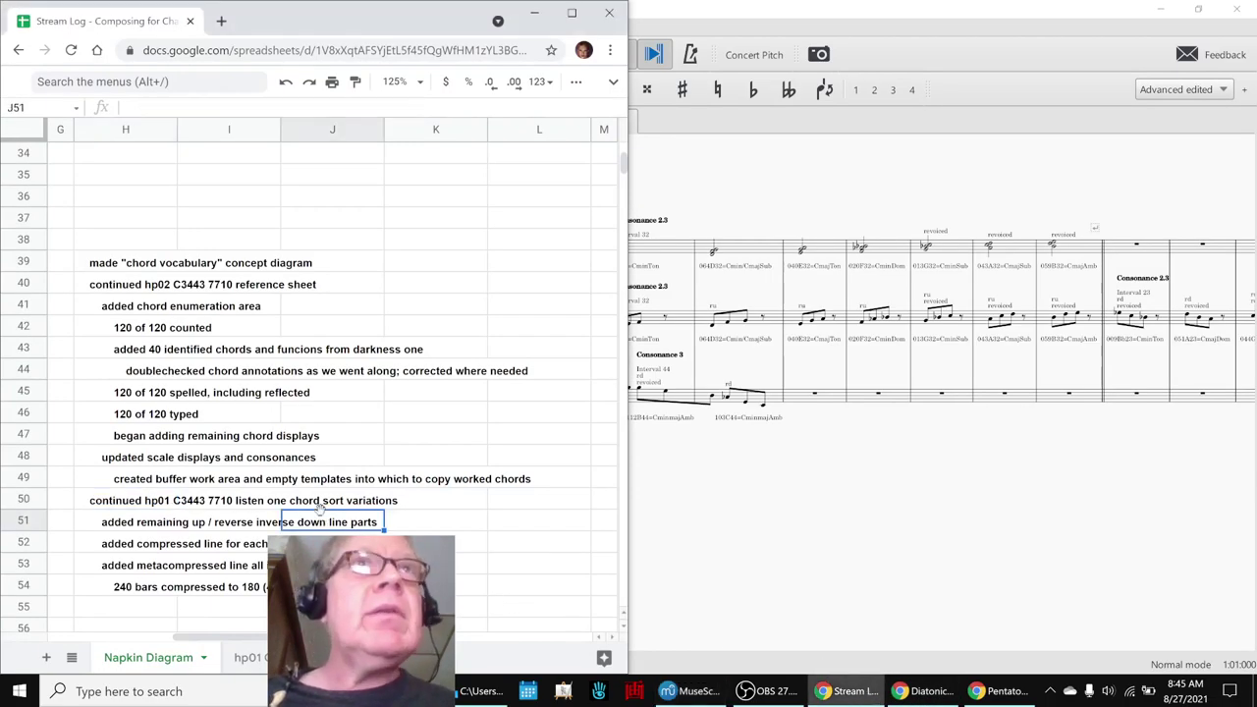
click(420, 84)
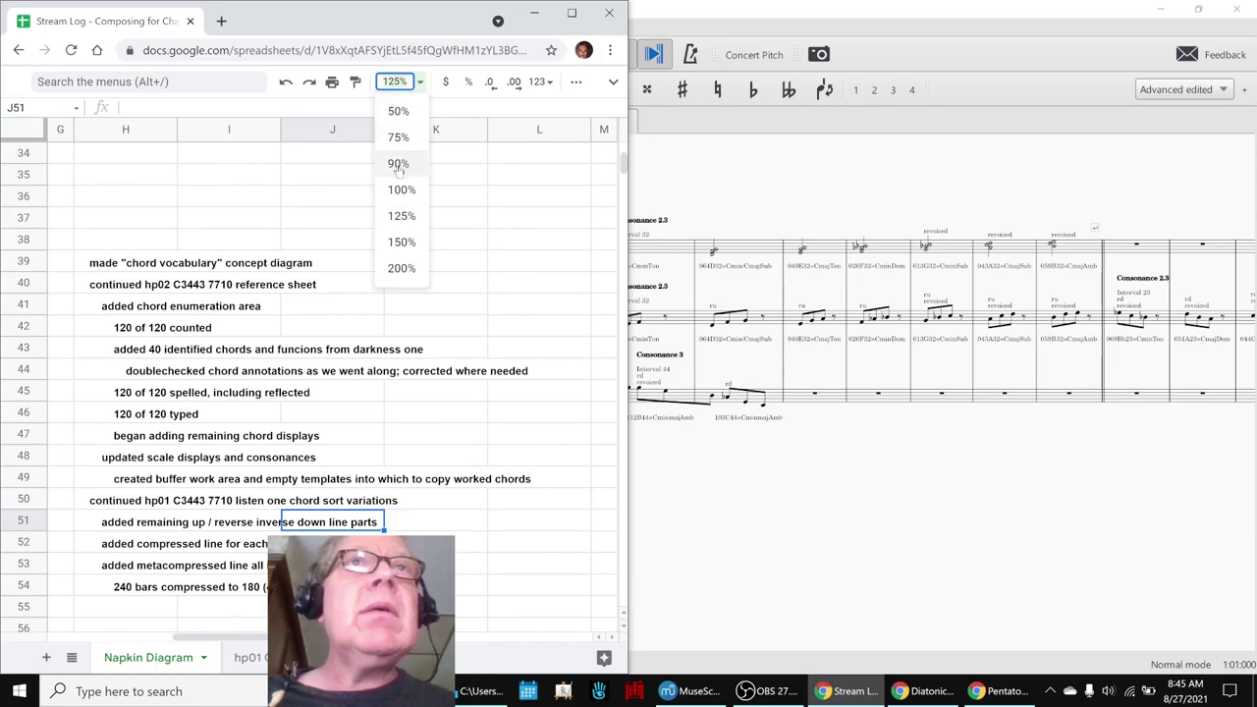
click(398, 164)
key(Home)
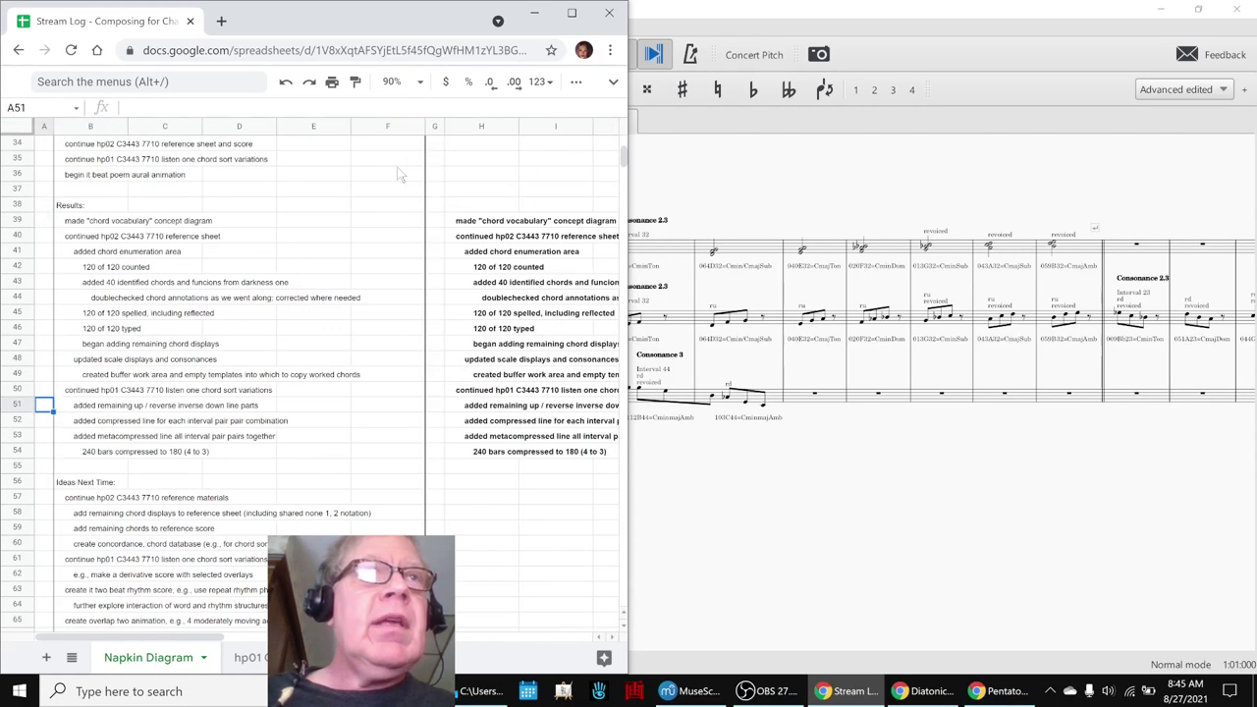
- Review the Ideas Next Time items in B58–B70 and bring up OBS's stream information
scroll(400, 175, down, 5)
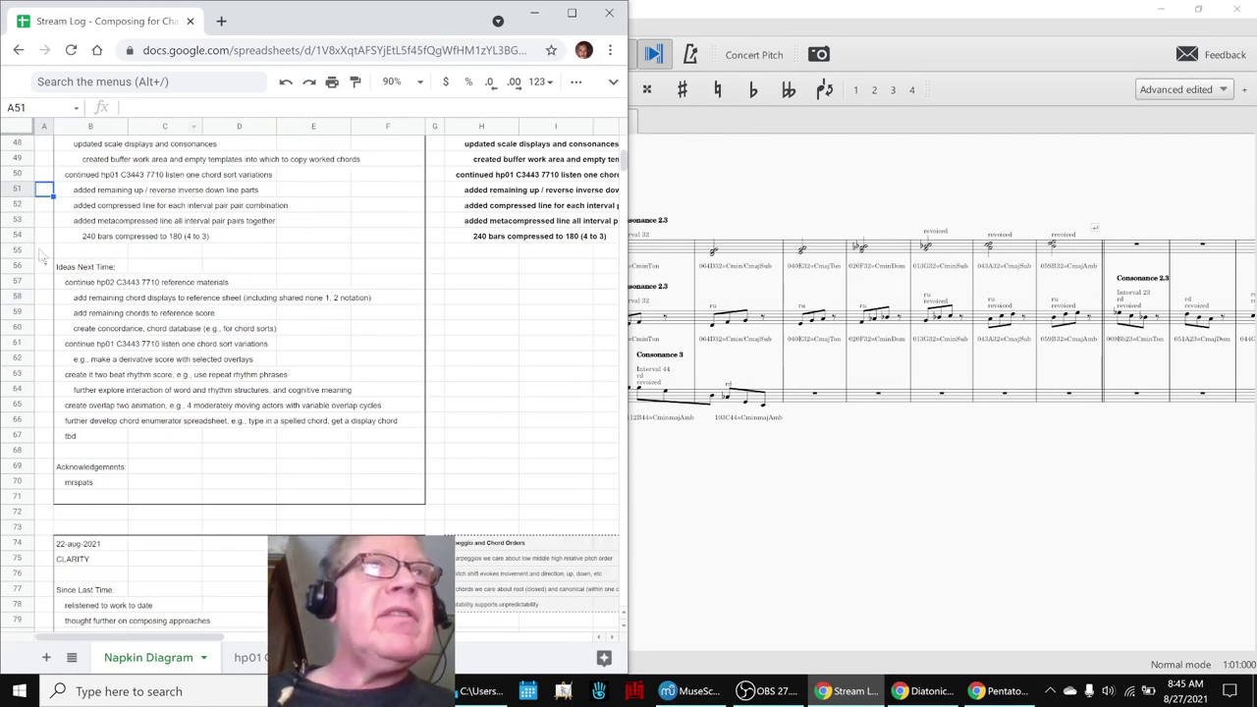
click(78, 300)
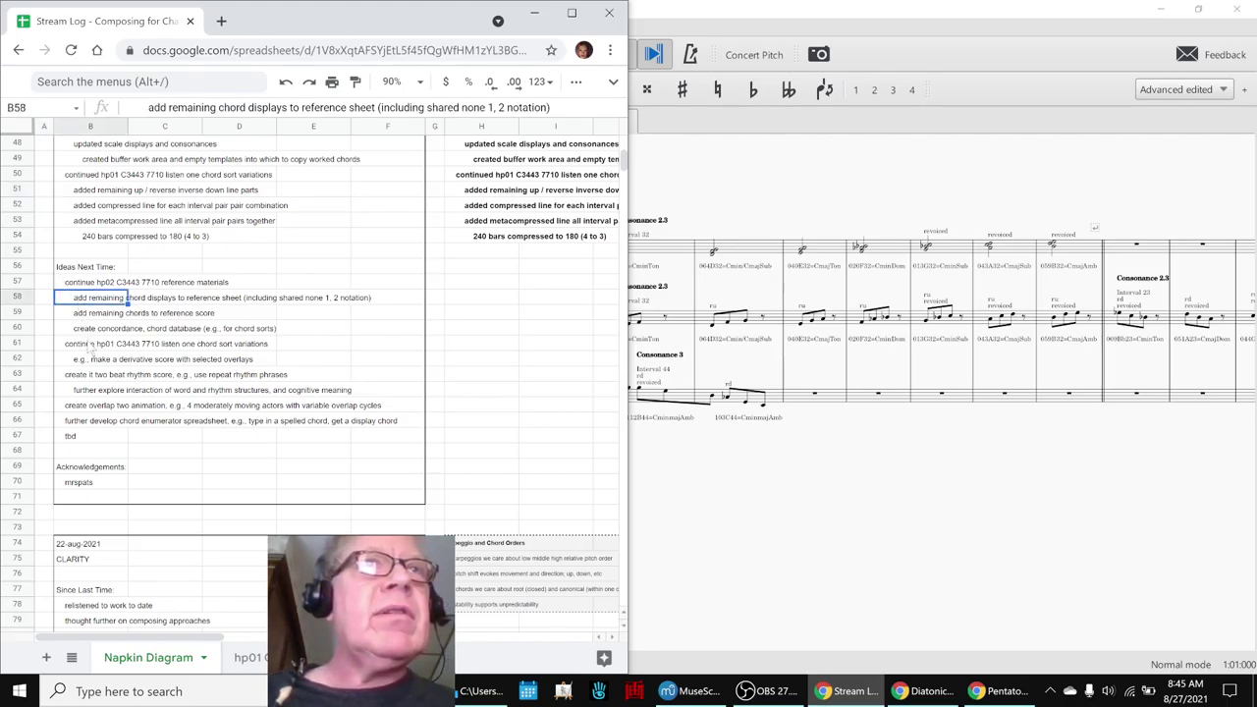
click(83, 349)
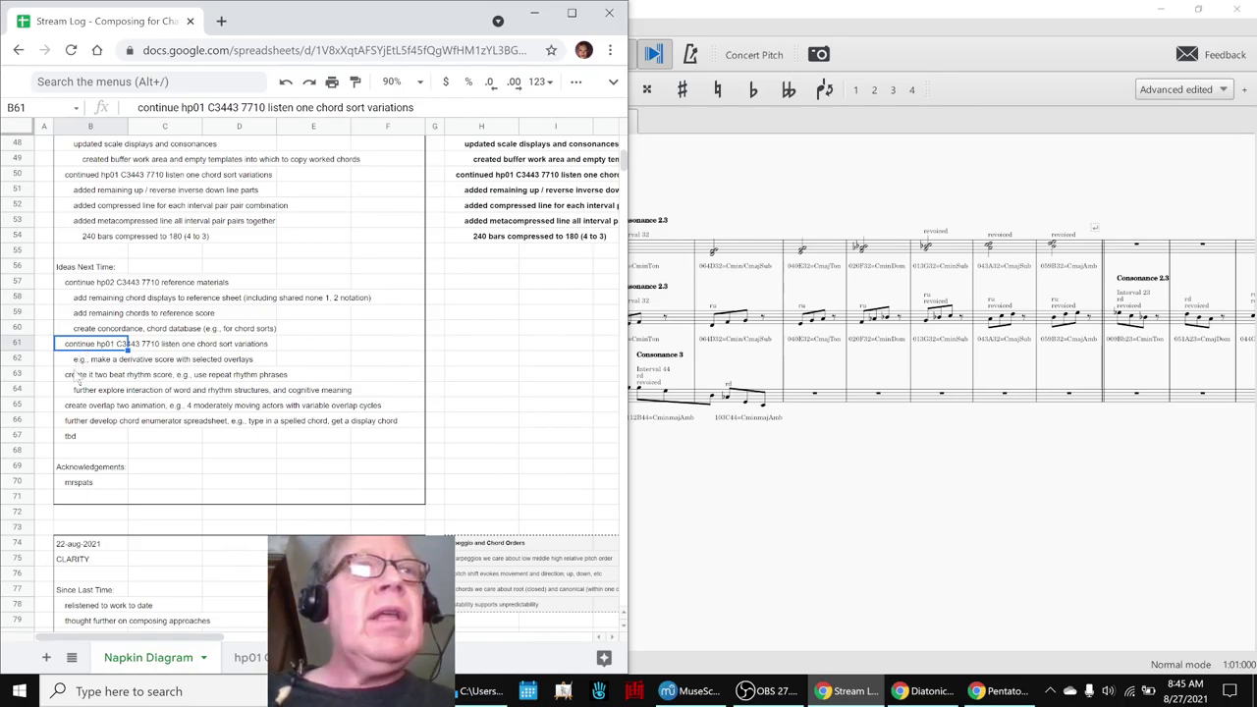
click(77, 377)
click(68, 409)
click(73, 423)
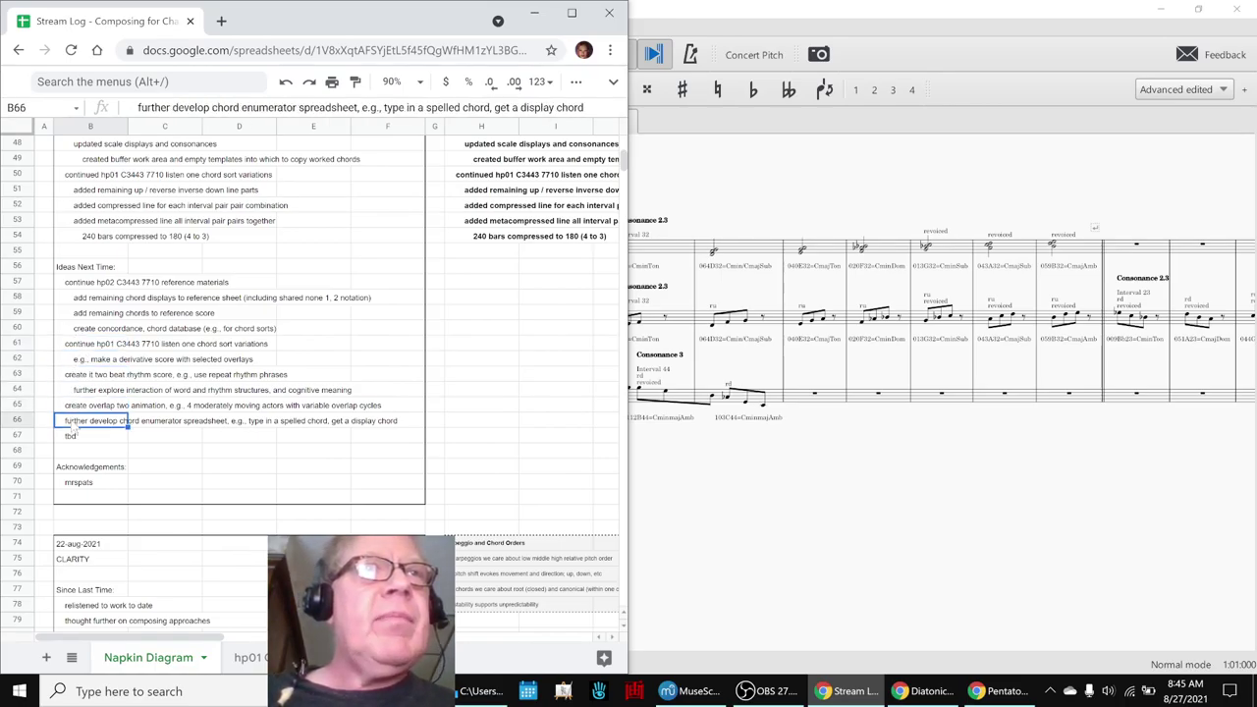
click(77, 486)
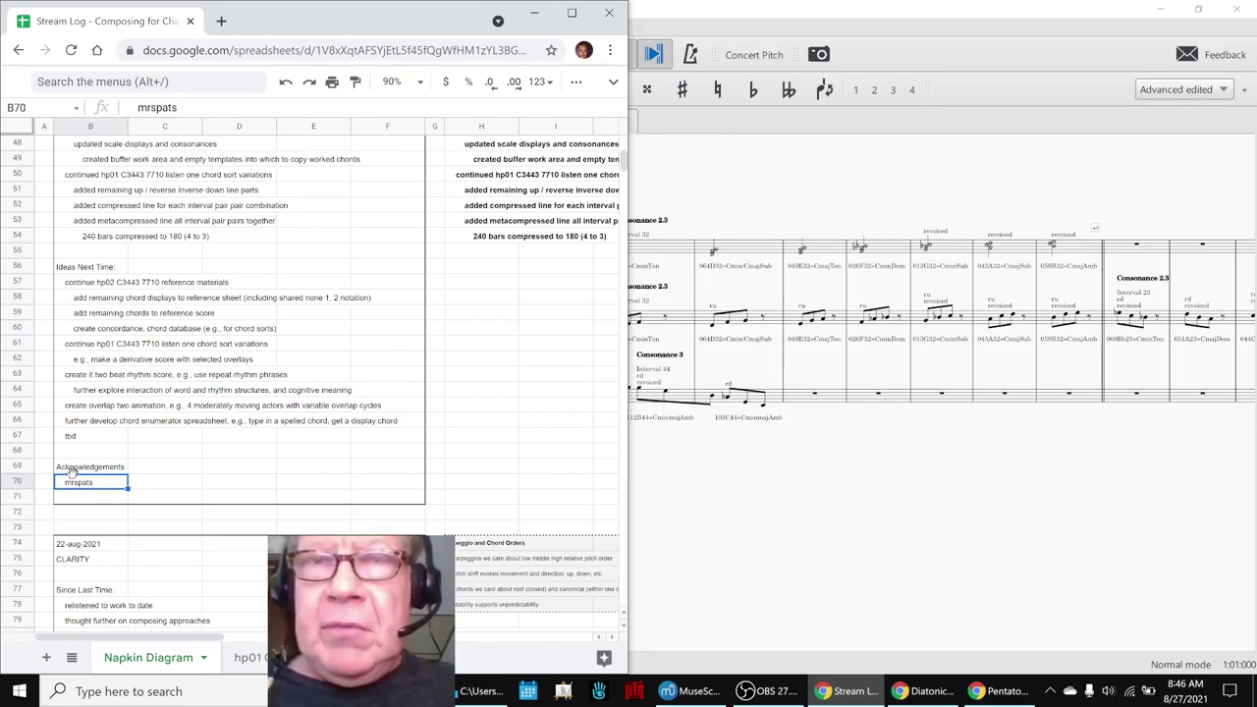
click(746, 694)
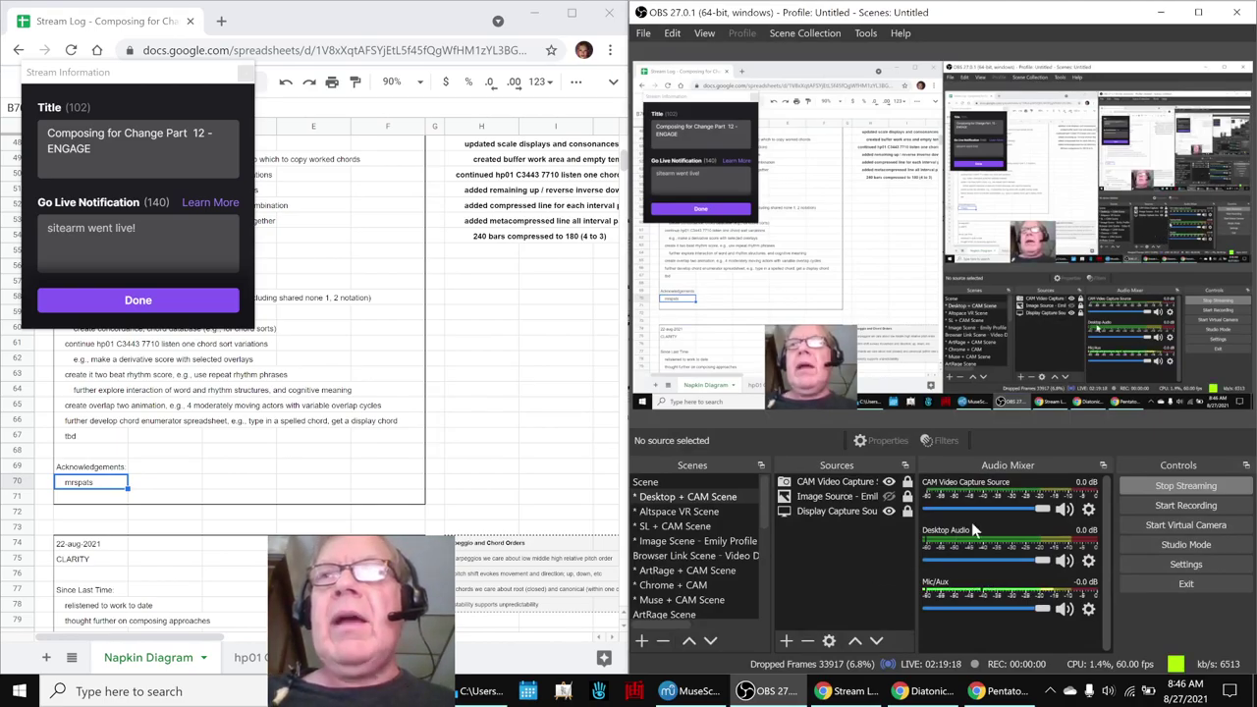